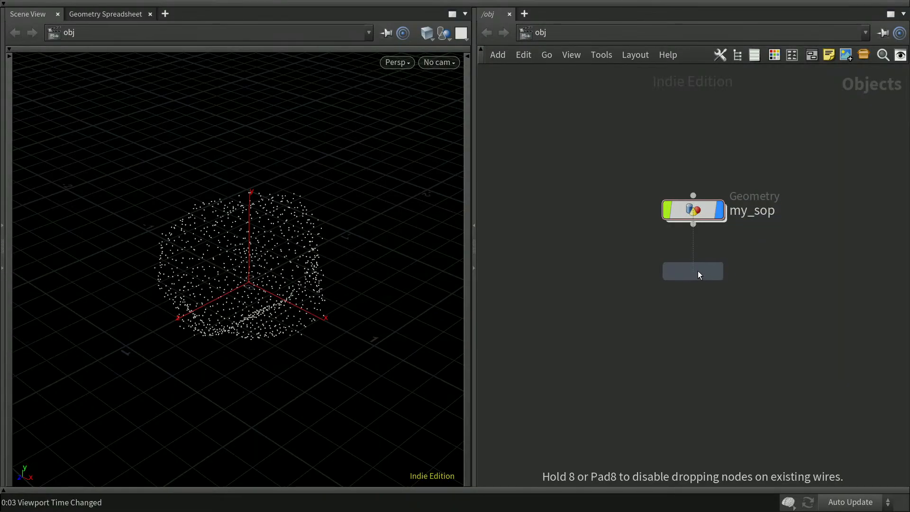
- Place a ROP Network node below my_sop and name it my_rop
{"action": "left_click", "coordinate": [698, 275]}
{"action": "double_click", "coordinate": [774, 274]}
{"action": "left_click_drag", "start_coordinate": [778, 275], "coordinate": [725, 271]}
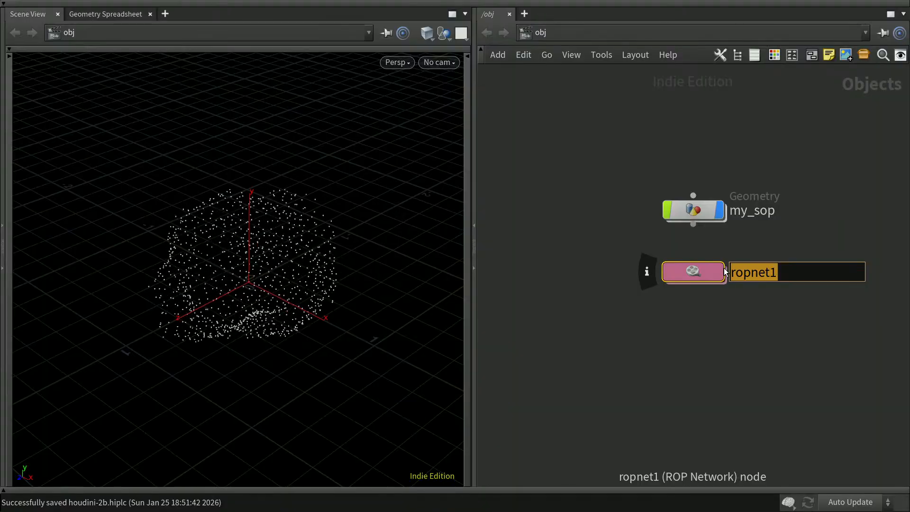
{"action": "type", "text": "my_rop"}
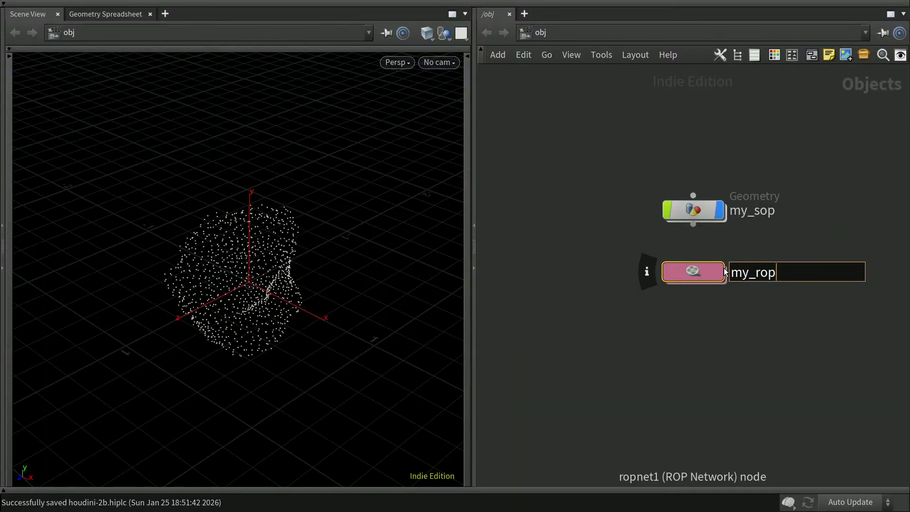
{"action": "key", "text": "Return"}
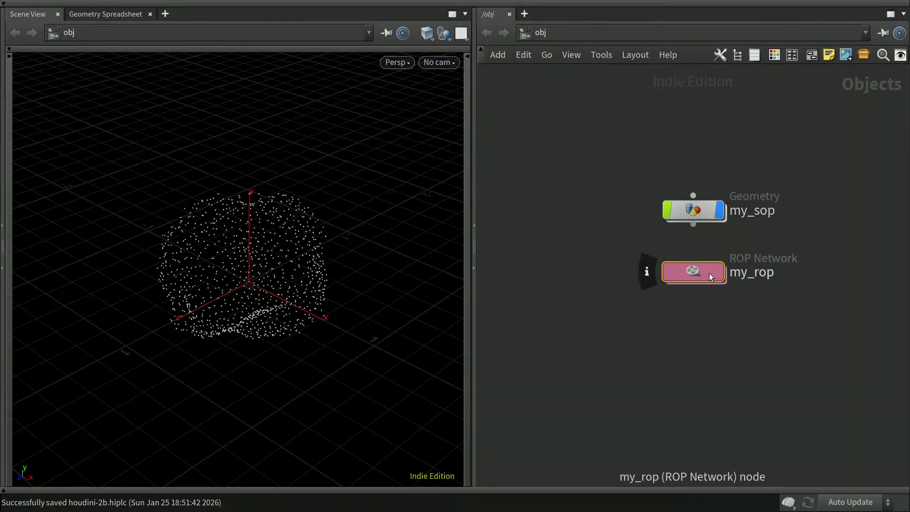
- Add an OpenGL render node inside my_rop and check its scene parameters
{"action": "double_click", "coordinate": [707, 276]}
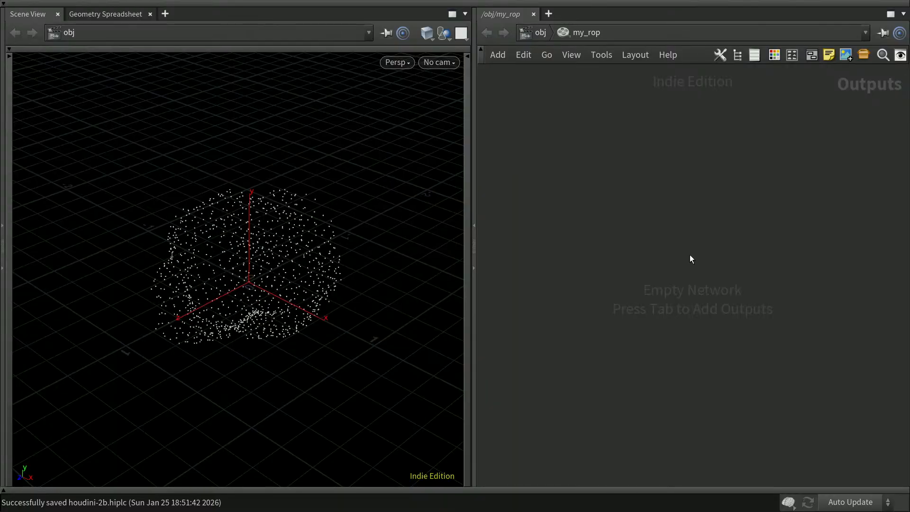
{"action": "key", "text": "Tab"}
{"action": "type", "text": "opengl"}
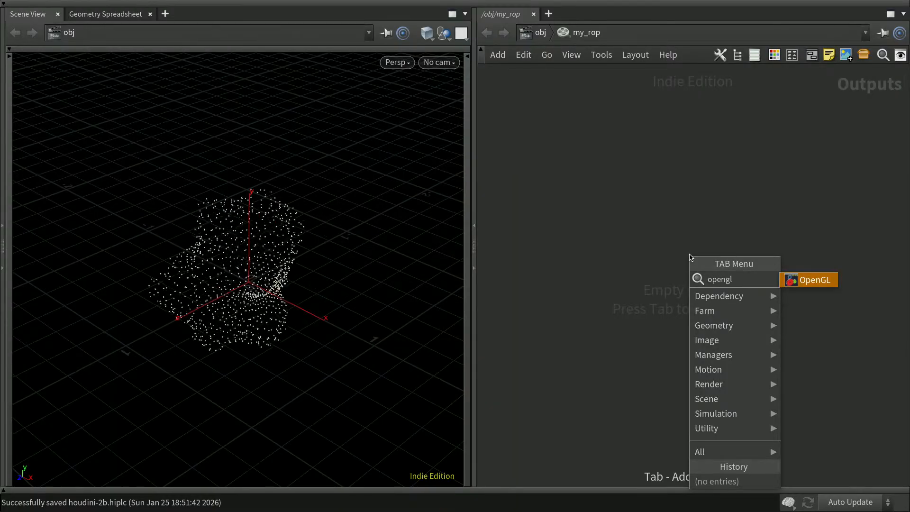
{"action": "key", "text": "Return"}
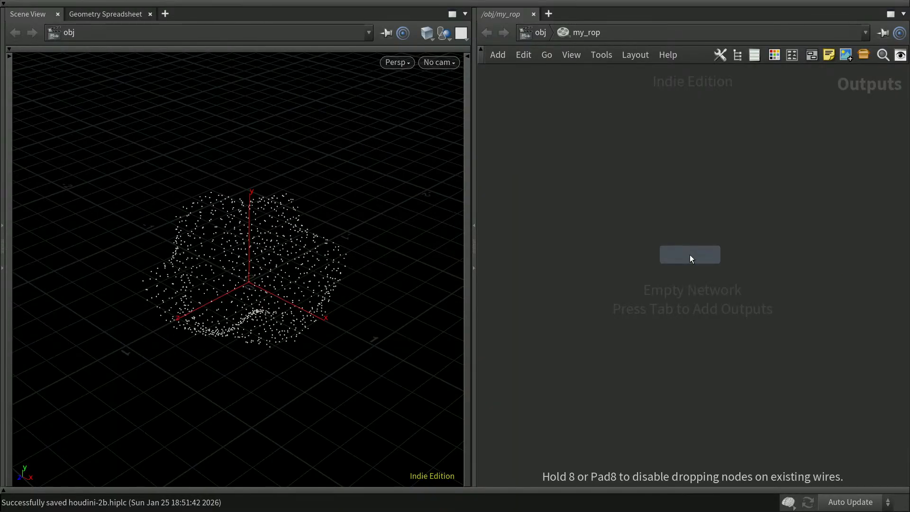
{"action": "left_click", "coordinate": [690, 255]}
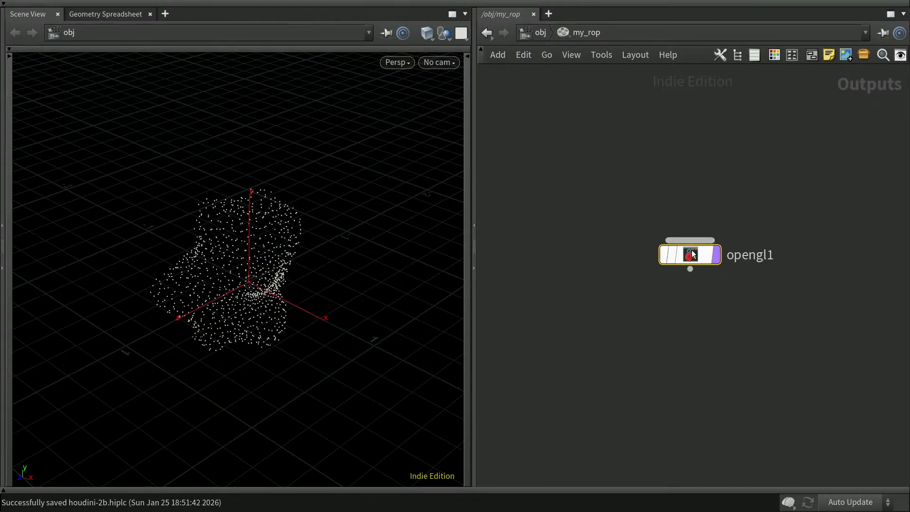
{"action": "mouse_move", "coordinate": [691, 256]}
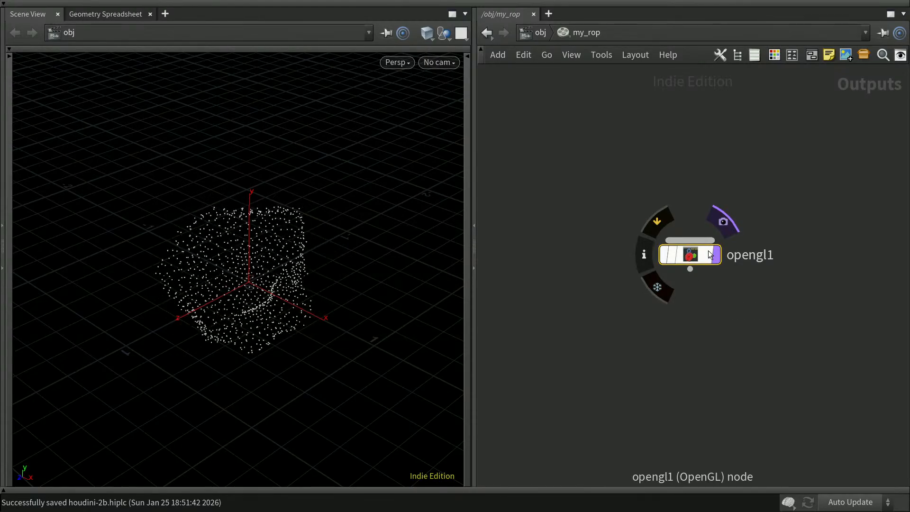
{"action": "key", "text": "p"}
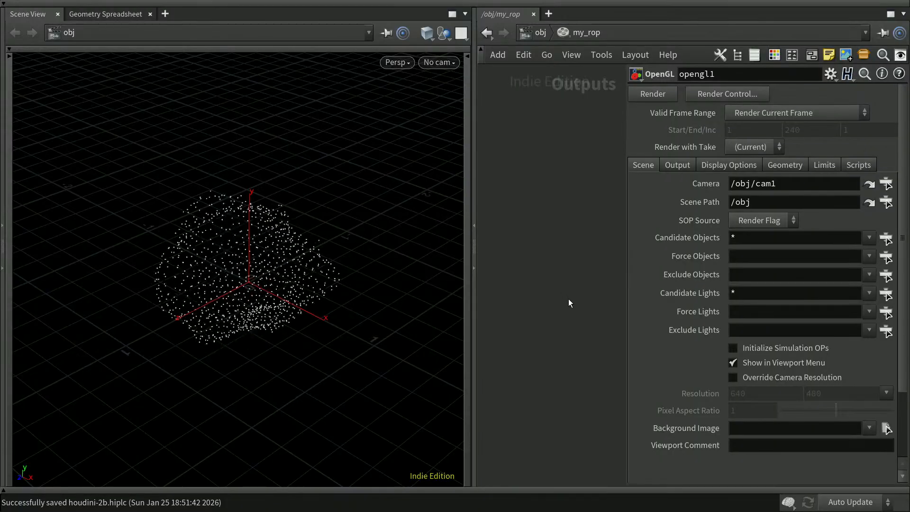
{"action": "key", "text": "p"}
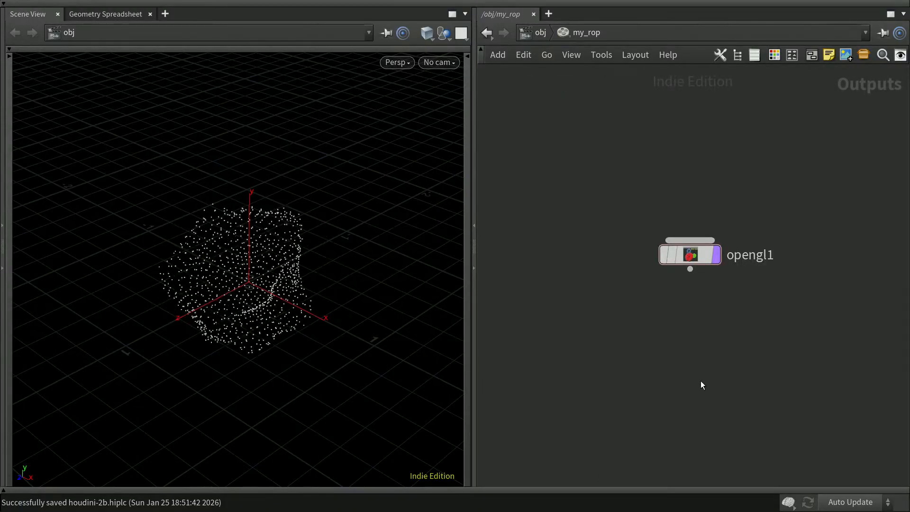
- Return to the object level, create a new camera from the current view and place its node below my_rop
{"action": "key", "text": "u"}
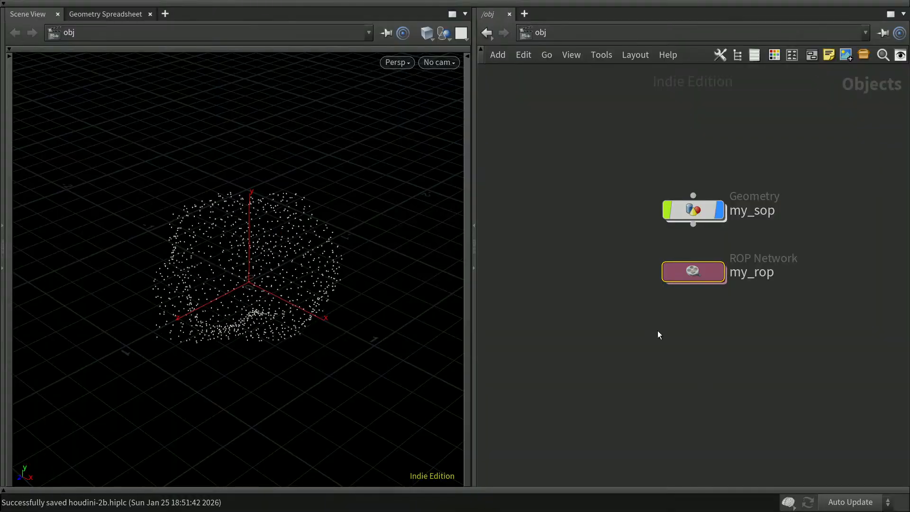
{"action": "left_click", "coordinate": [451, 62]}
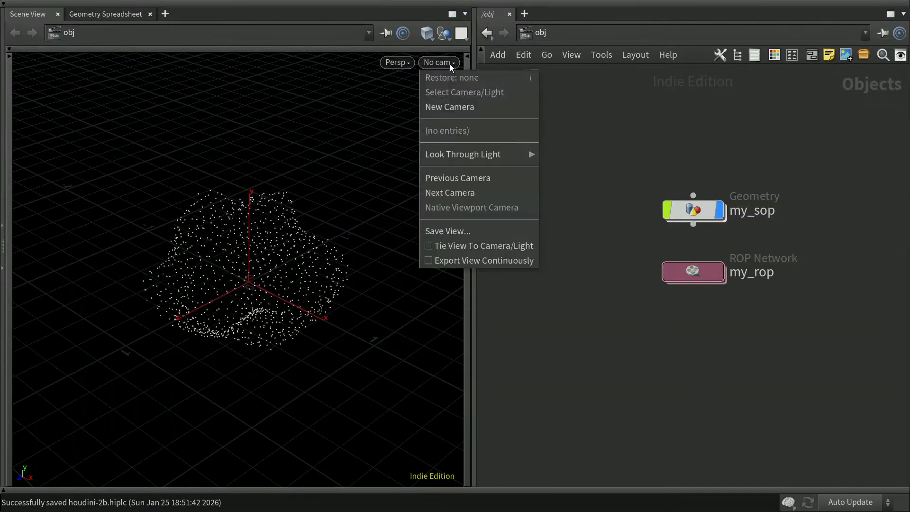
{"action": "left_click", "coordinate": [466, 107]}
{"action": "mouse_move", "coordinate": [710, 276]}
{"action": "left_click_drag", "start_coordinate": [710, 276], "coordinate": [644, 310]}
{"action": "key", "text": "h"}
{"action": "left_click", "coordinate": [754, 276]}
- Clear the Candidate Objects and Candidate Lights patterns on the OpenGL node inside my_rop
{"action": "left_click", "coordinate": [658, 235]}
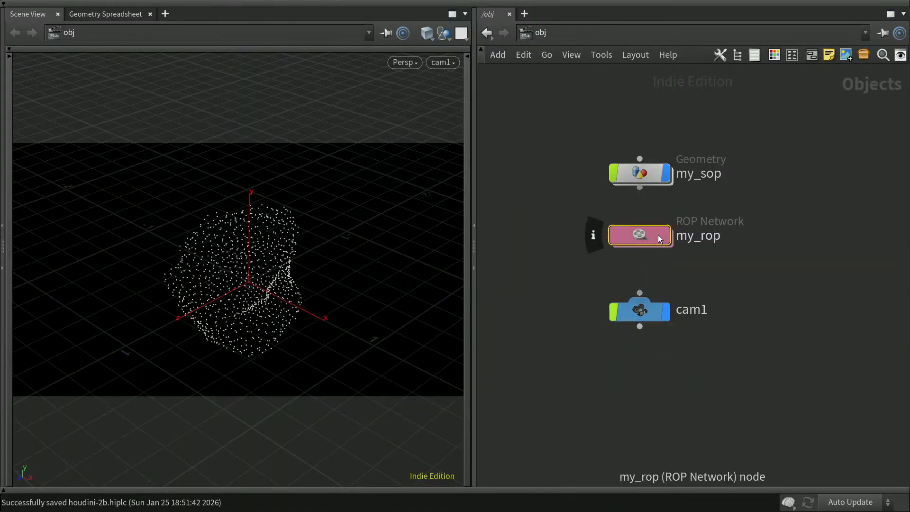
{"action": "key", "text": "p"}
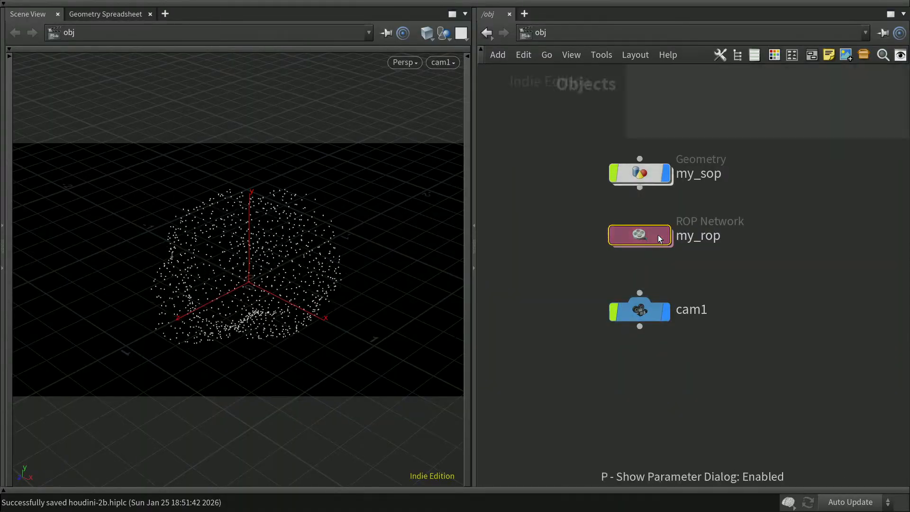
{"action": "key", "text": "p"}
{"action": "left_click", "coordinate": [727, 287]}
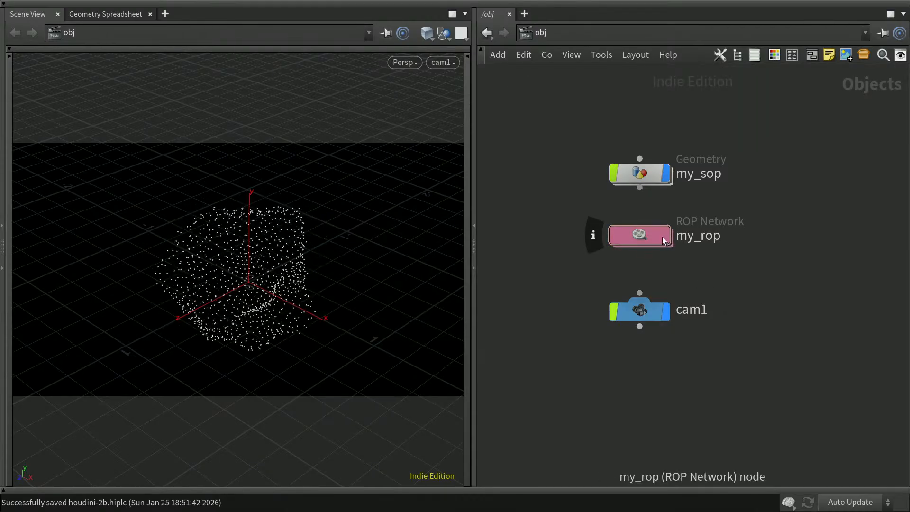
{"action": "key", "text": "i"}
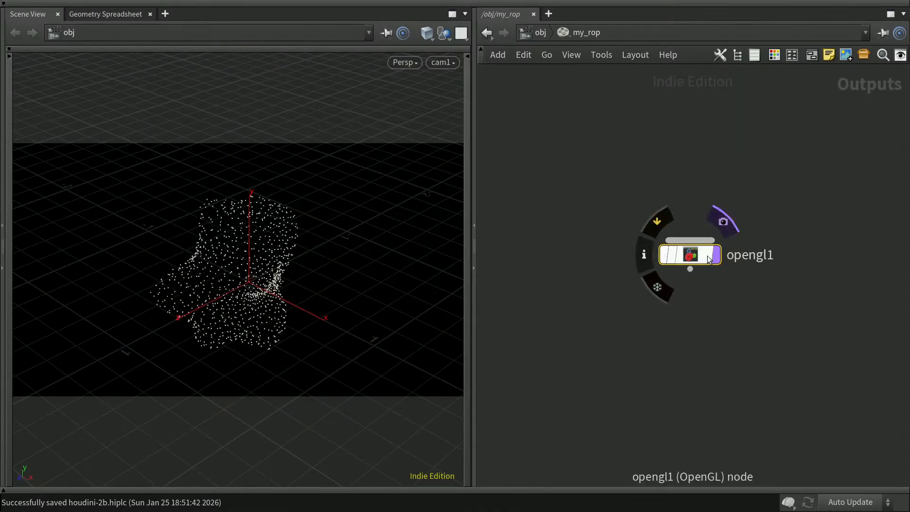
{"action": "key", "text": "p"}
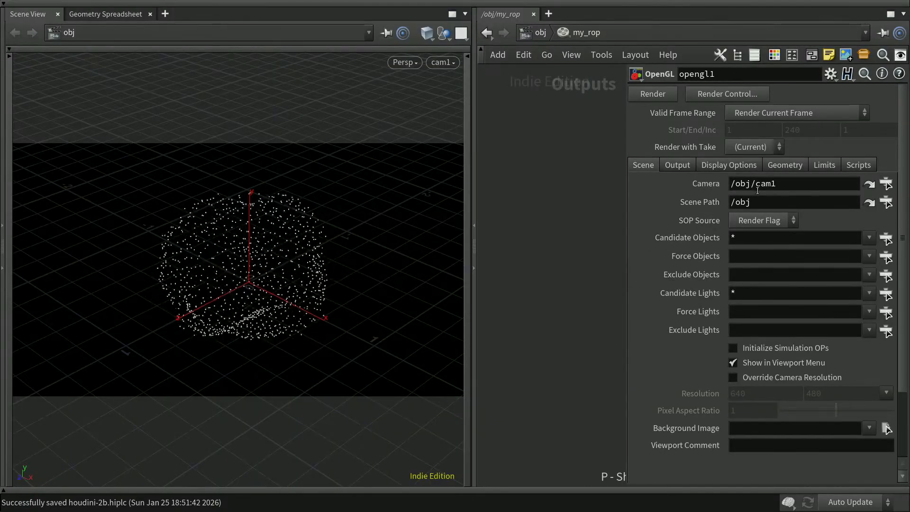
{"action": "double_click", "coordinate": [741, 238]}
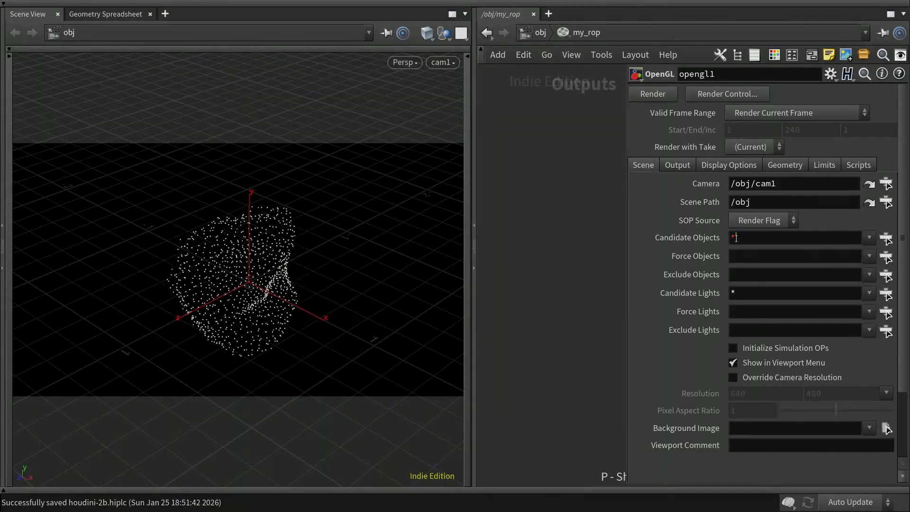
{"action": "key", "text": "Delete"}
{"action": "double_click", "coordinate": [737, 294]}
{"action": "key", "text": "Delete"}
- Set the OpenGL node's Force Objects to /obj/my_sop
{"action": "left_click", "coordinate": [747, 239]}
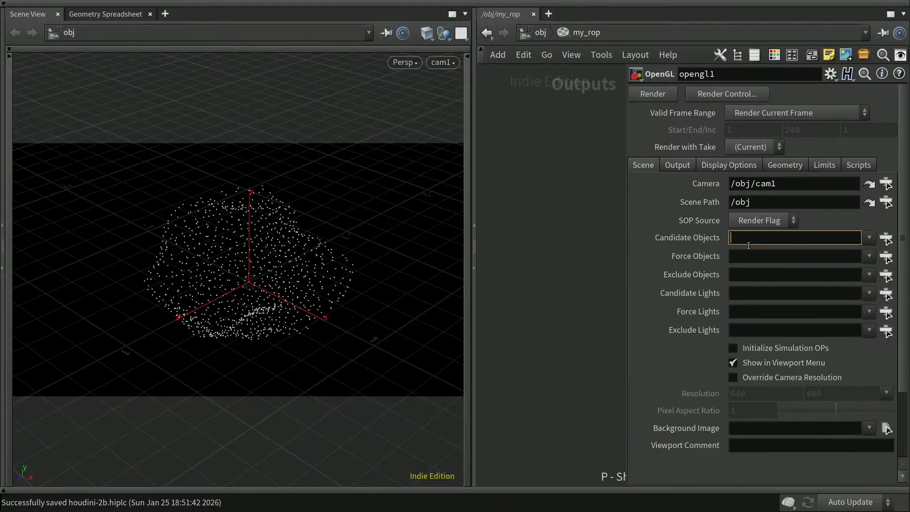
{"action": "left_click", "coordinate": [747, 256]}
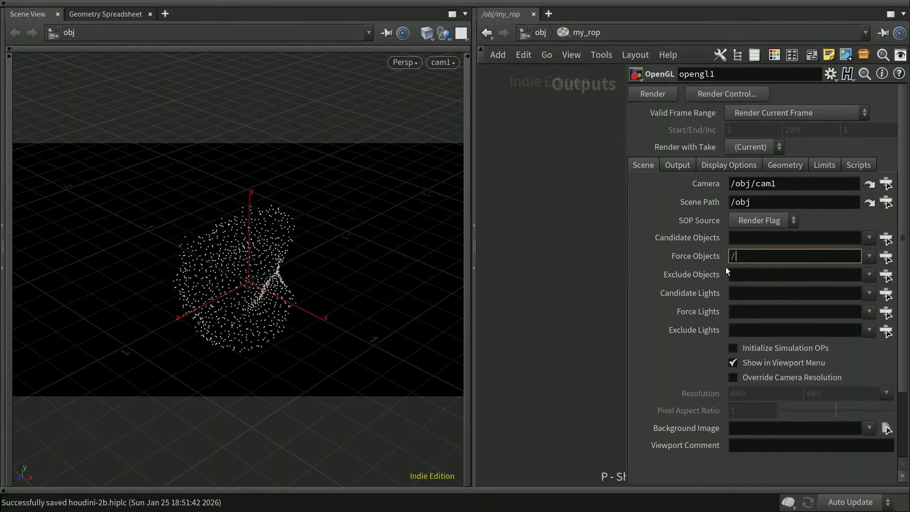
{"action": "type", "text": "/obj"}
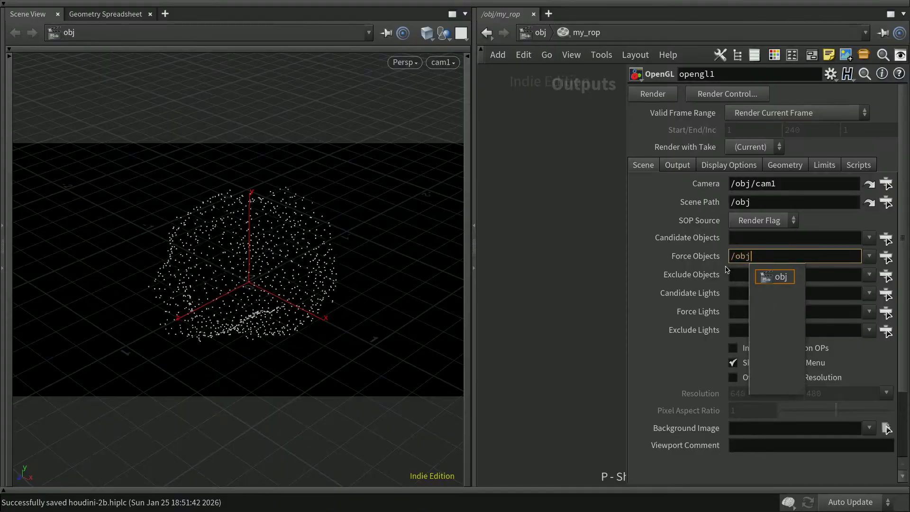
{"action": "type", "text": "/"}
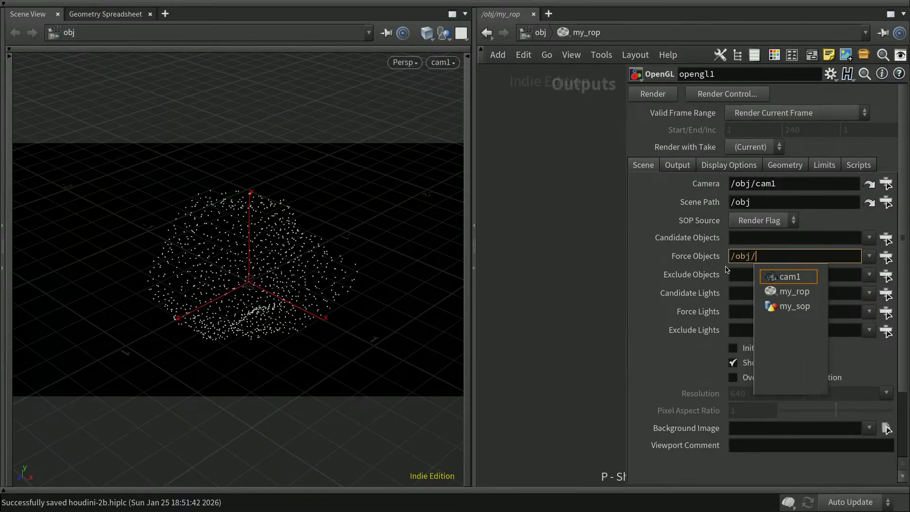
{"action": "key", "text": "Down"}
{"action": "key", "text": "Down"}
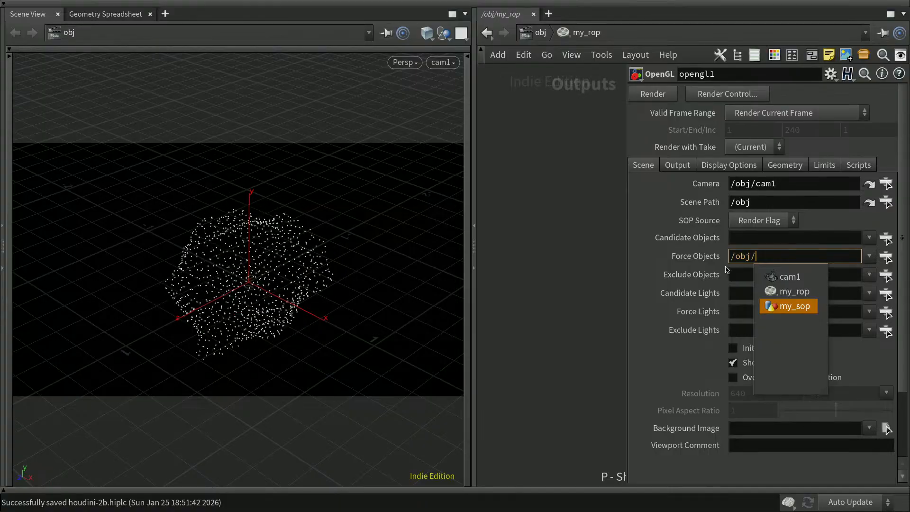
{"action": "key", "text": "Return"}
{"action": "type", "text": "/"}
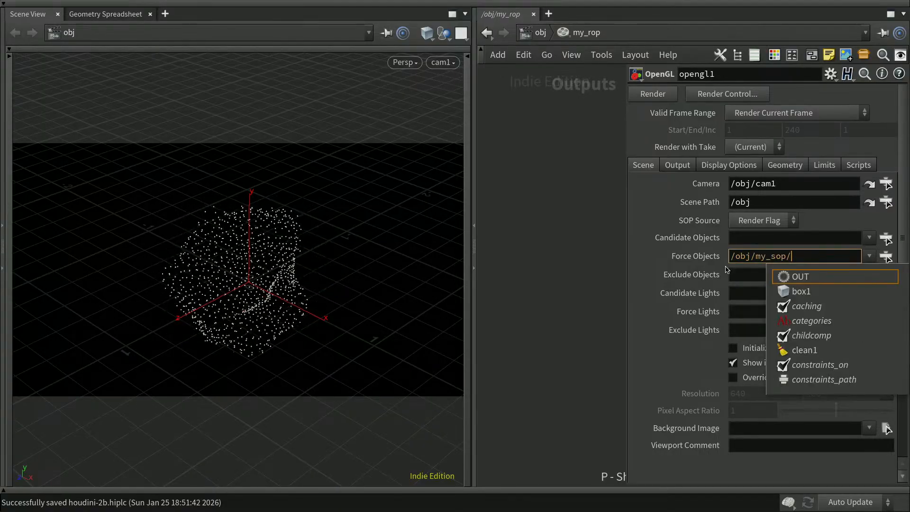
{"action": "key", "text": "BackSpace"}
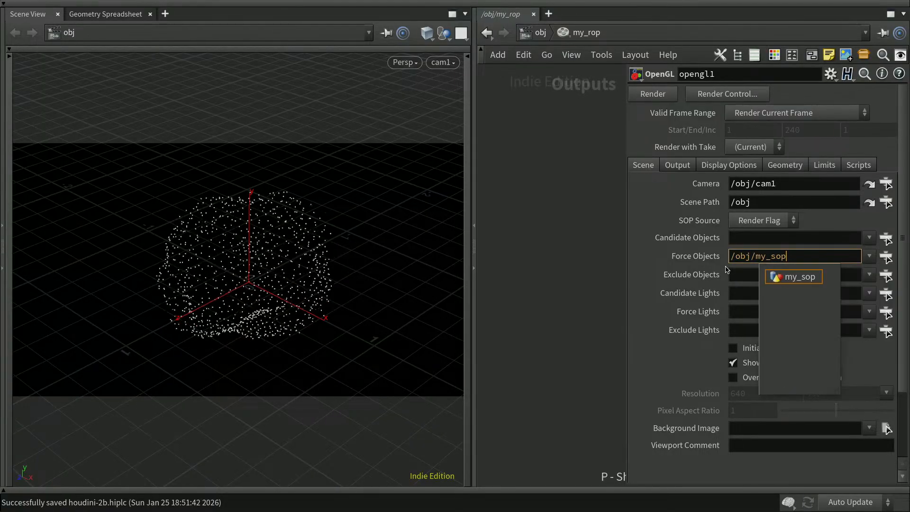
{"action": "key", "text": "Return"}
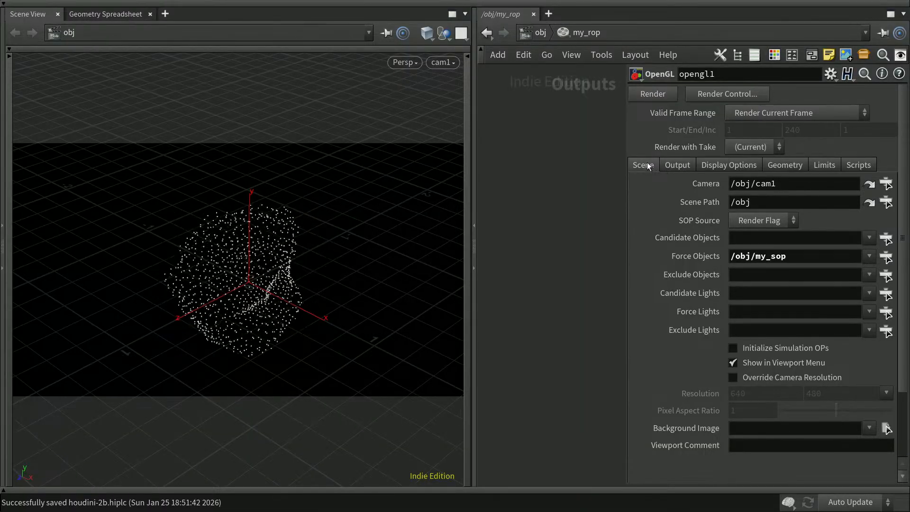
- Set the OpenGL node's Output Image to a sequence of .exr files
{"action": "left_click", "coordinate": [677, 164]}
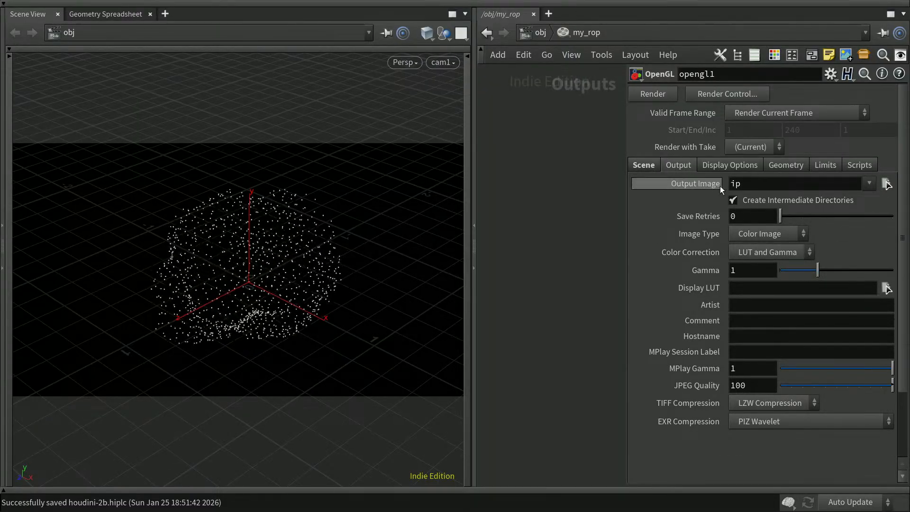
{"action": "left_click", "coordinate": [870, 183]}
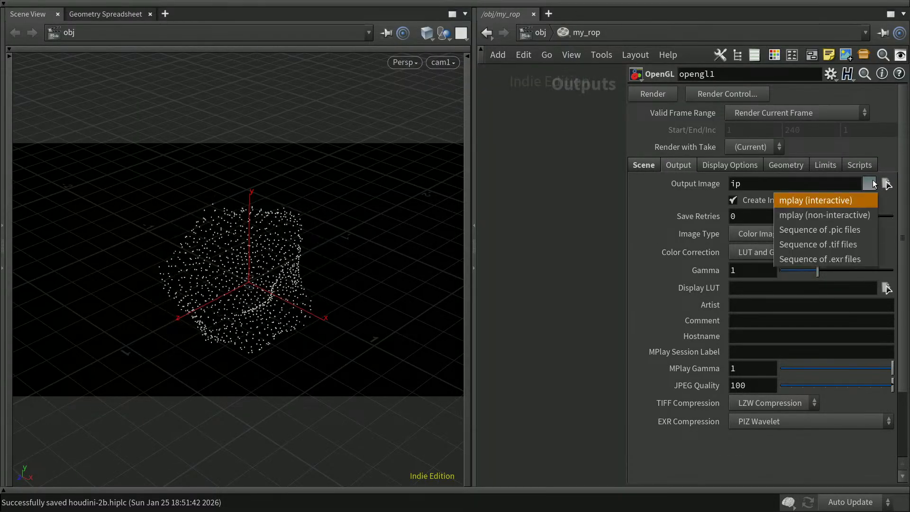
{"action": "left_click", "coordinate": [845, 259]}
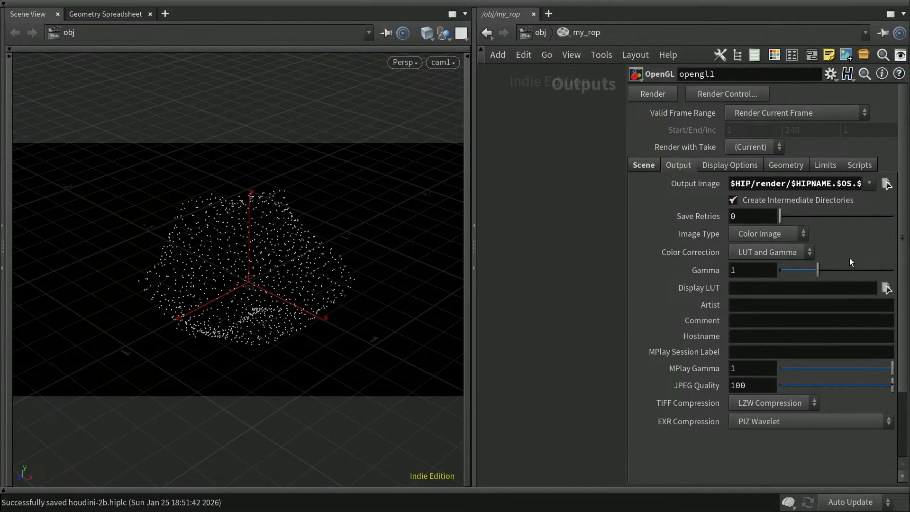
- Replace the HIP variable at the start of the Output Image path with DATA so it begins with $DATA/render
{"action": "left_click", "coordinate": [752, 183]}
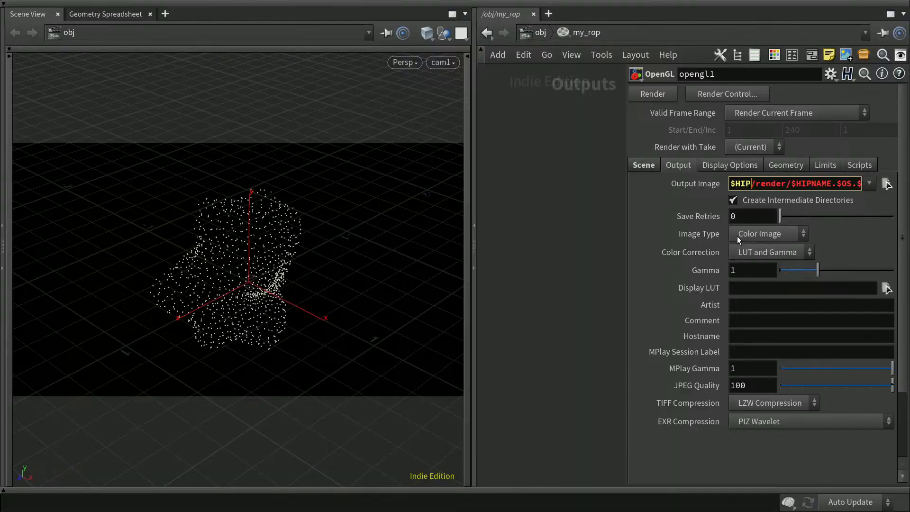
{"action": "key", "text": "shift+Left"}
{"action": "key", "text": "shift+Left"}
{"action": "key", "text": "shift+Left"}
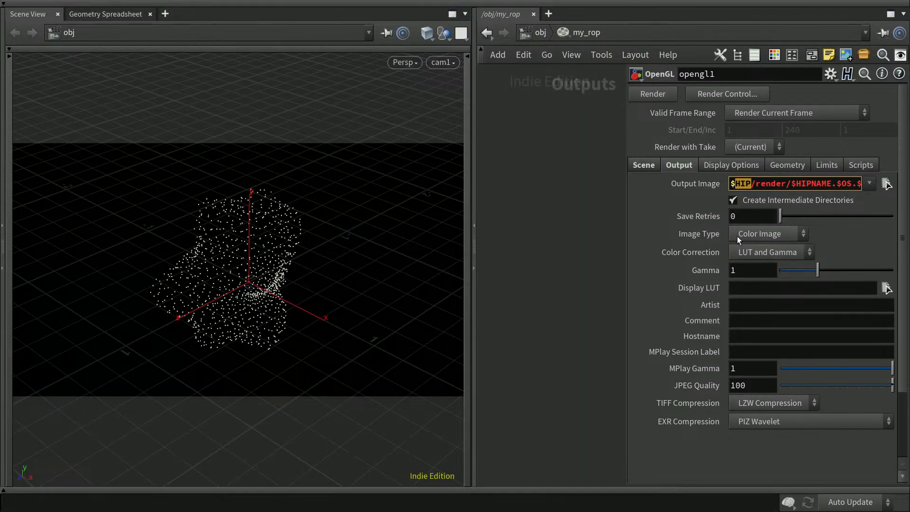
{"action": "type", "text": "DATA"}
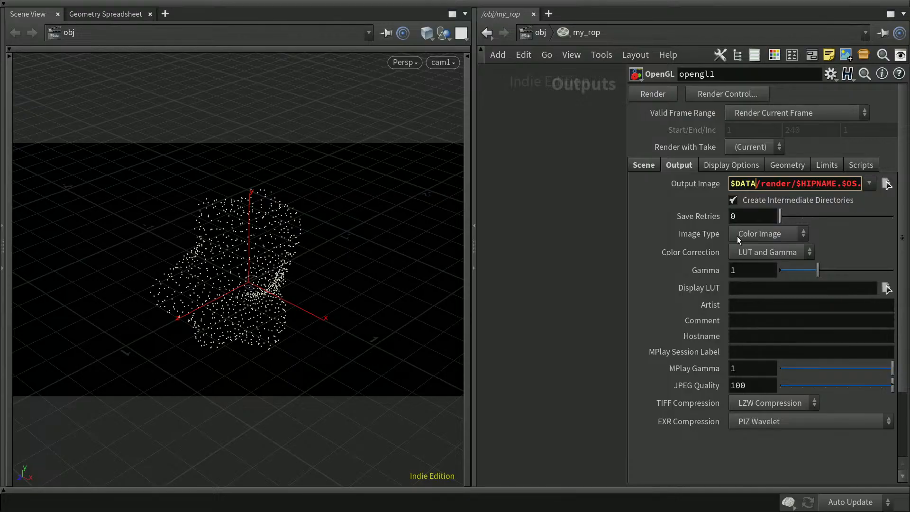
{"action": "key", "text": "Return"}
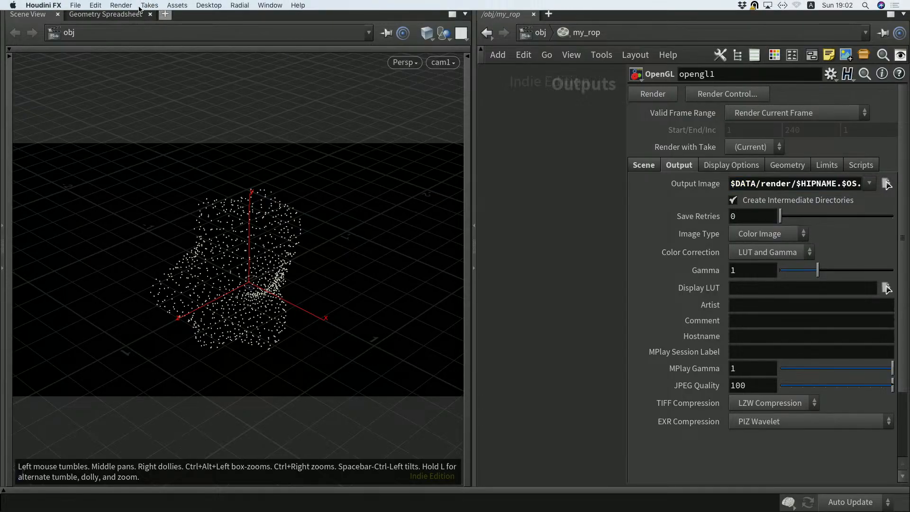
{"action": "left_click", "coordinate": [96, 5]}
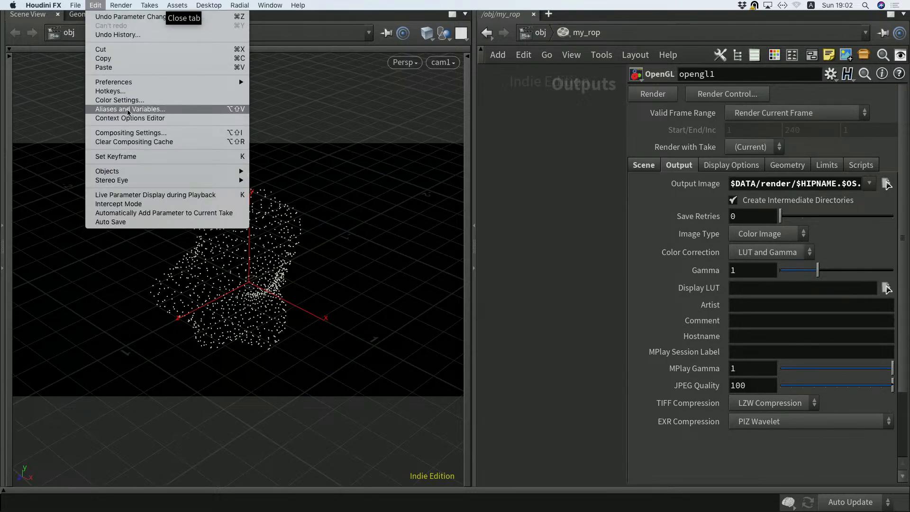
{"action": "left_click", "coordinate": [569, 308]}
- Replace the render folder in the OpenGL node's Output Image path with exr, directly after $DATA
{"action": "double_click", "coordinate": [778, 185]}
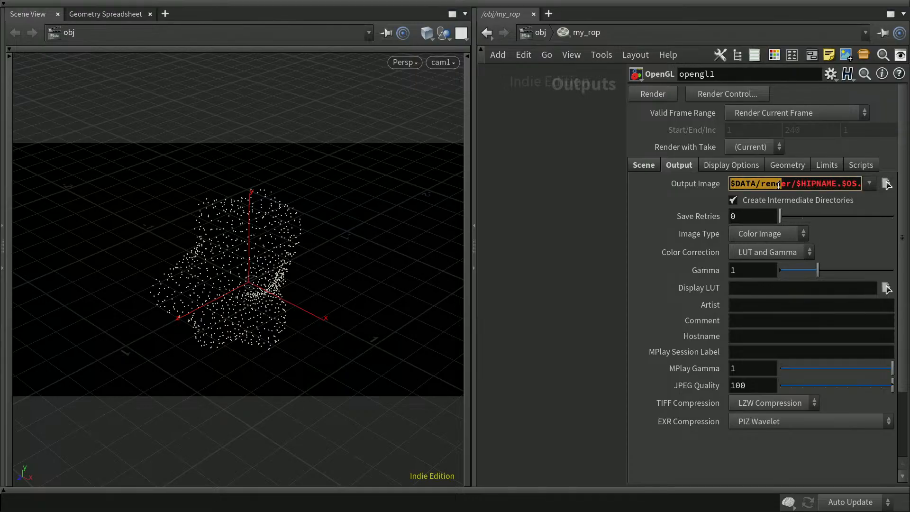
{"action": "left_click", "coordinate": [789, 183]}
{"action": "key", "text": "BackSpace"}
{"action": "key", "text": "BackSpace"}
{"action": "key", "text": "BackSpace"}
{"action": "key", "text": "BackSpace"}
{"action": "key", "text": "BackSpace"}
{"action": "key", "text": "BackSpace"}
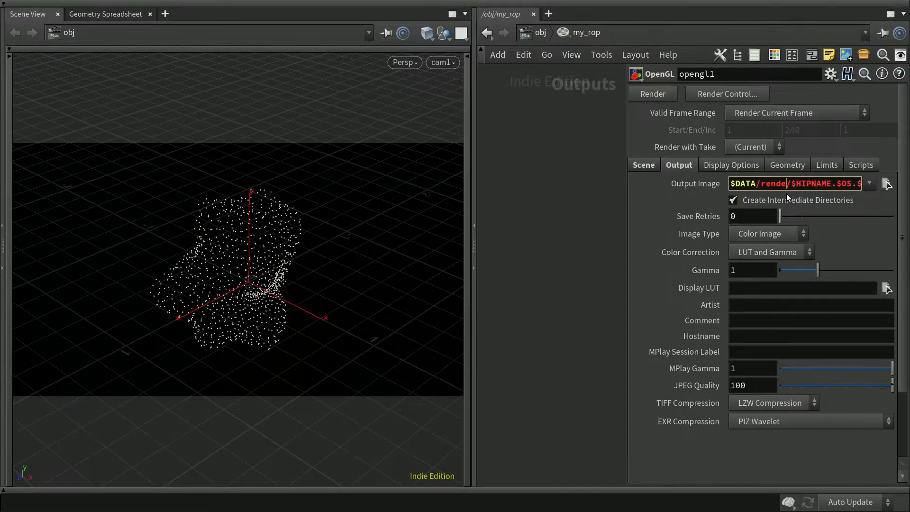
{"action": "type", "text": "exr"}
- Replace the dot after $HIPNAME in the Output Image path with a slash, so the path reads $DATA/exr/$HIPNAME/$OS.$F4.exr
{"action": "key", "text": "Right"}
{"action": "key", "text": "Right"}
{"action": "key", "text": "Right"}
{"action": "type", "text": "/"}
{"action": "key", "text": "Delete"}
{"action": "key", "text": "Right"}
{"action": "key", "text": "Right"}
{"action": "key", "text": "Right"}
{"action": "key", "text": "Right"}
{"action": "key", "text": "Left"}
{"action": "key", "text": "Left"}
{"action": "key", "text": "Left"}
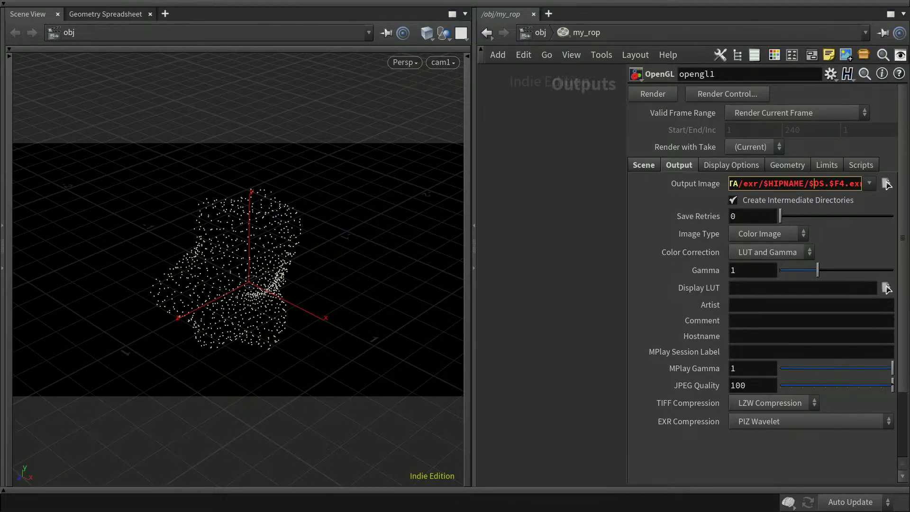
{"action": "middle_click_drag", "start_coordinate": [590, 242], "coordinate": [485, 295]}
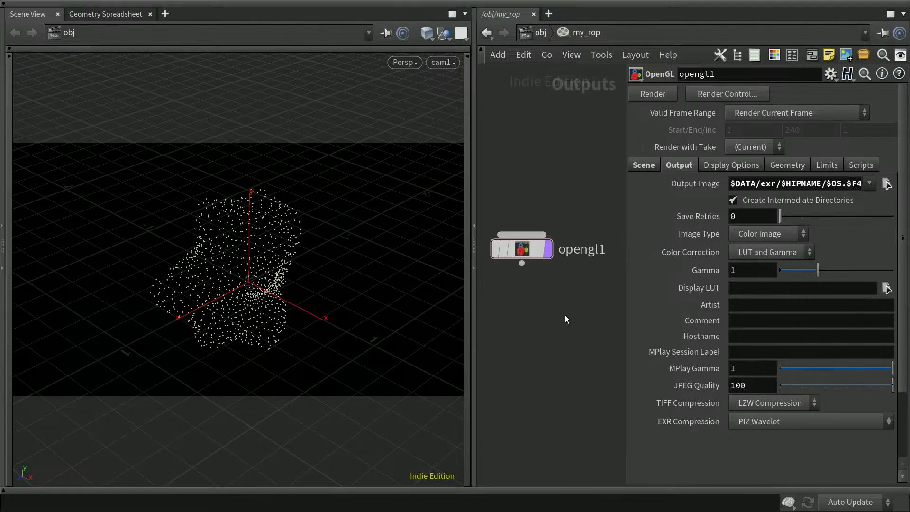
{"action": "middle_click_drag", "start_coordinate": [545, 315], "coordinate": [654, 299]}
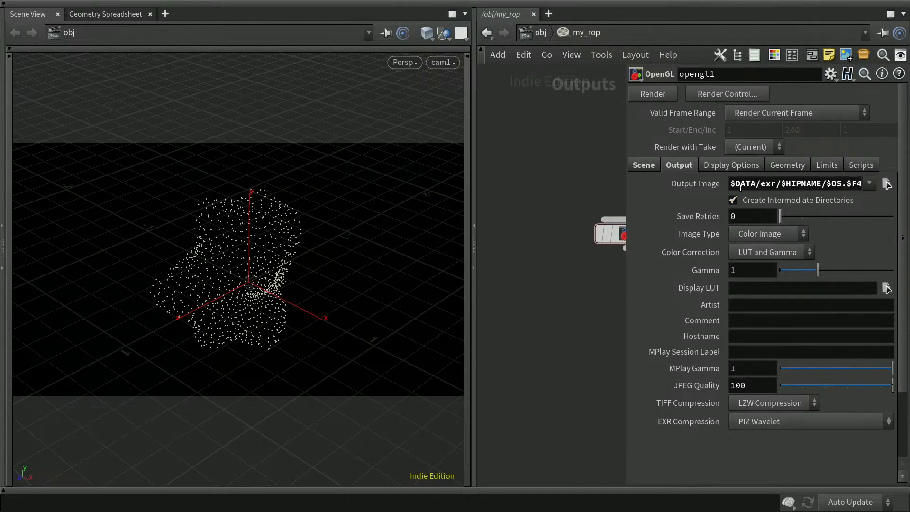
- Examine the OpenGL node's Output Image path with its variables expanded, and return to the unexpanded path
{"action": "left_click", "coordinate": [695, 181]}
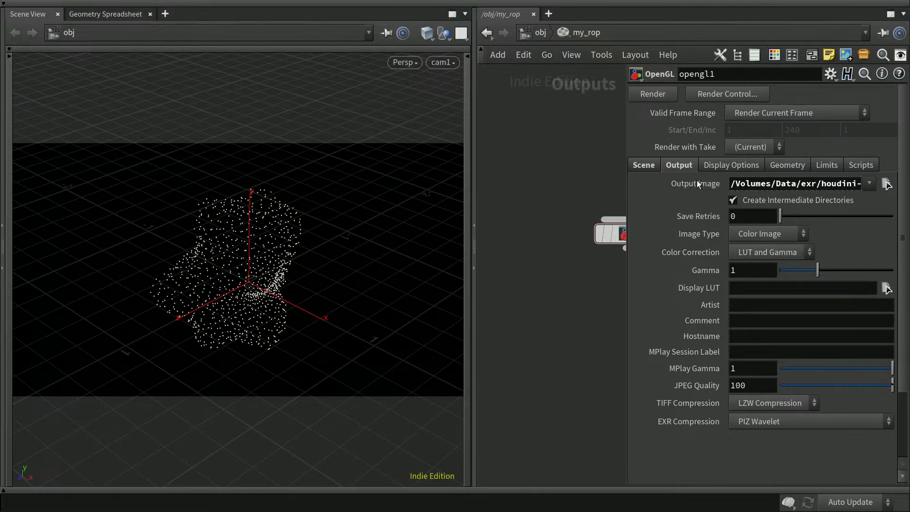
{"action": "left_click", "coordinate": [817, 189]}
{"action": "key", "text": "Right"}
{"action": "key", "text": "Right"}
{"action": "key", "text": "Right"}
{"action": "key", "text": "Right"}
{"action": "key", "text": "Right"}
{"action": "key", "text": "Right"}
{"action": "key", "text": "Right"}
{"action": "key", "text": "Right"}
{"action": "key", "text": "Right"}
{"action": "key", "text": "Right"}
{"action": "key", "text": "Right"}
{"action": "key", "text": "Right"}
{"action": "key", "text": "Right"}
{"action": "key", "text": "Right"}
{"action": "key", "text": "Right"}
{"action": "key", "text": "Right"}
{"action": "key", "text": "Right"}
{"action": "key", "text": "Right"}
{"action": "key", "text": "Right"}
{"action": "key", "text": "Right"}
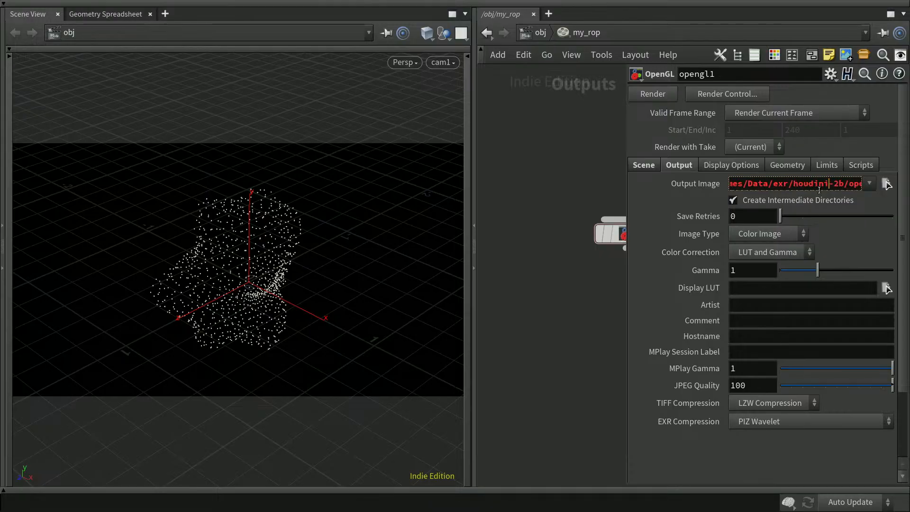
{"action": "key", "text": "Right"}
{"action": "key", "text": "Right"}
{"action": "key", "text": "Left"}
{"action": "key", "text": "Left"}
{"action": "key", "text": "Left"}
{"action": "key", "text": "Left"}
{"action": "key", "text": "Left"}
{"action": "key", "text": "Left"}
{"action": "key", "text": "Left"}
{"action": "left_click", "coordinate": [701, 182]}
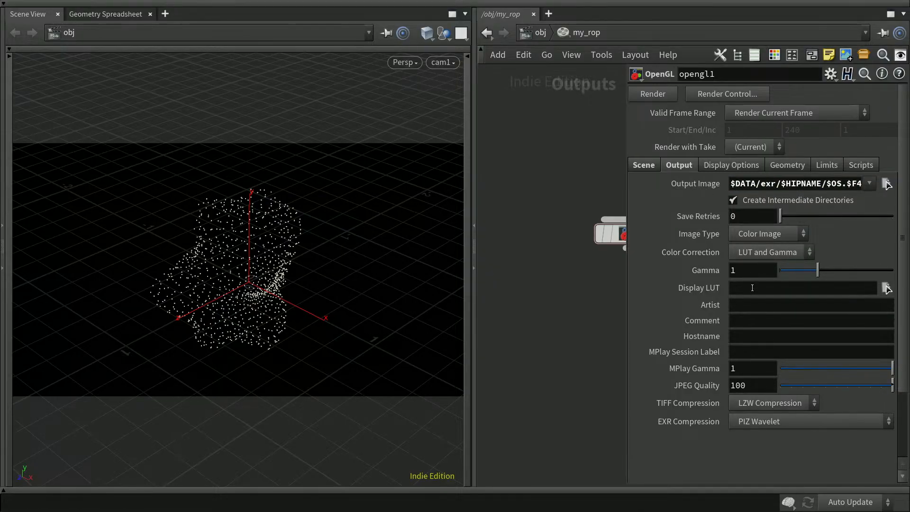
- Set the OpenGL node's EXR Compression to DWA-A (32-scanline block compression, lossy)
{"action": "left_click", "coordinate": [784, 421]}
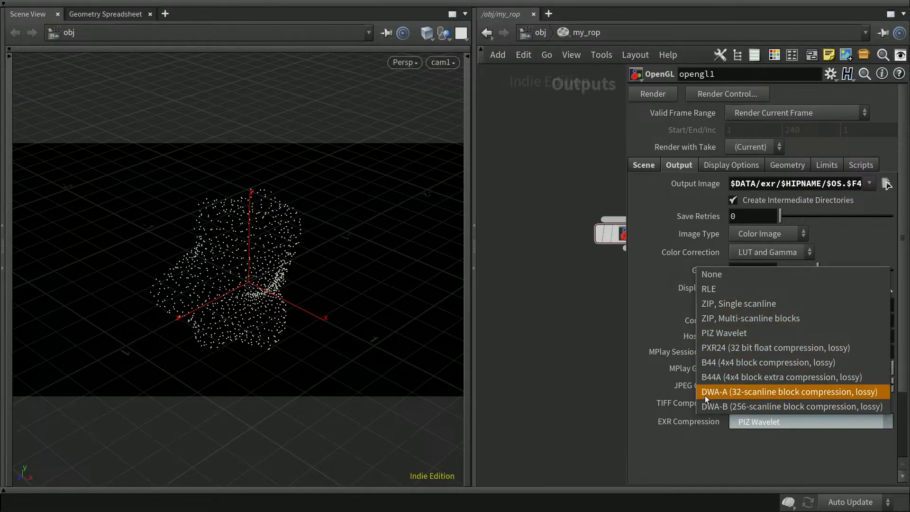
{"action": "left_click", "coordinate": [742, 391]}
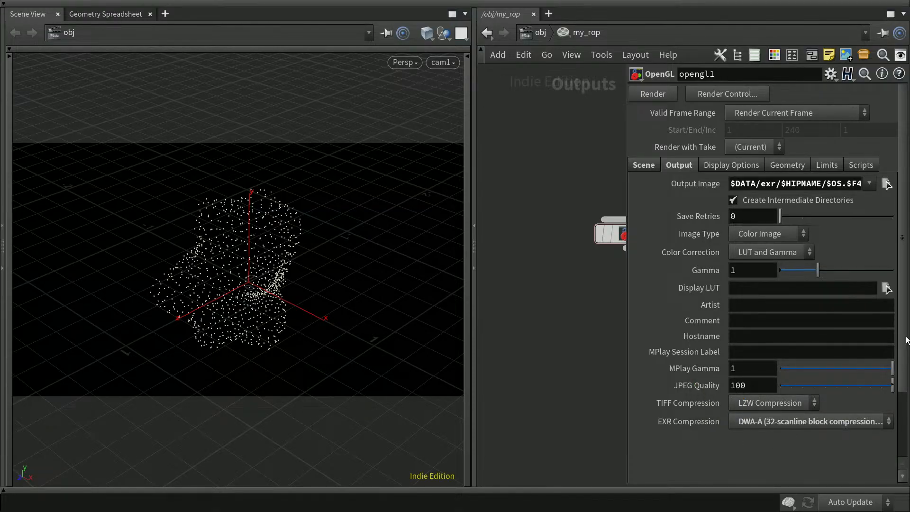
{"action": "left_click_drag", "start_coordinate": [905, 327], "coordinate": [901, 379]}
{"action": "scroll", "coordinate": [901, 390], "scroll_direction": "up", "scroll_amount": 3}
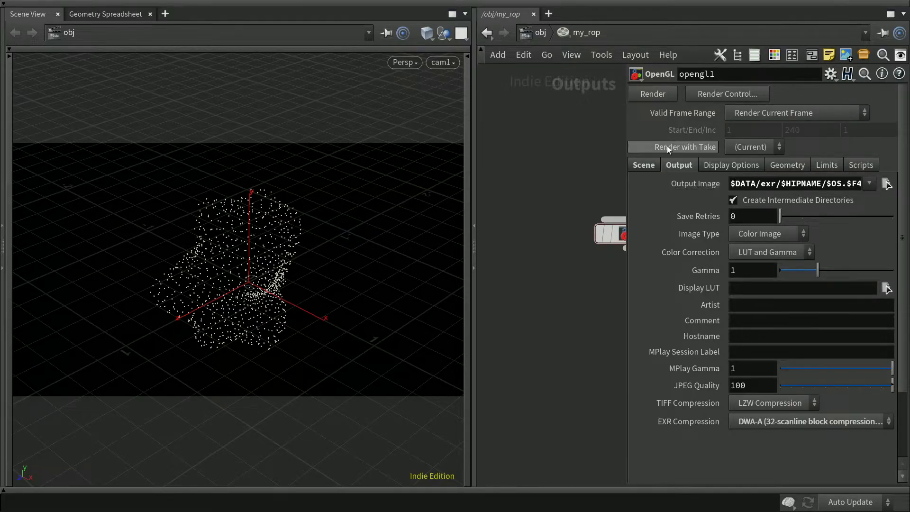
- Set the OpenGL node's Valid Frame Range to Render Frame Range with end frame 48, and save the scene
{"action": "left_click", "coordinate": [773, 109]}
{"action": "left_click", "coordinate": [774, 109]}
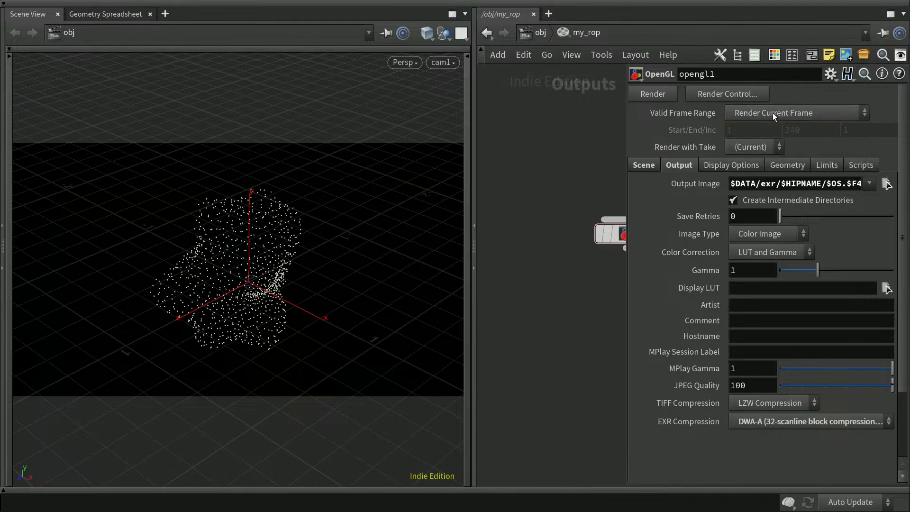
{"action": "left_click", "coordinate": [763, 111]}
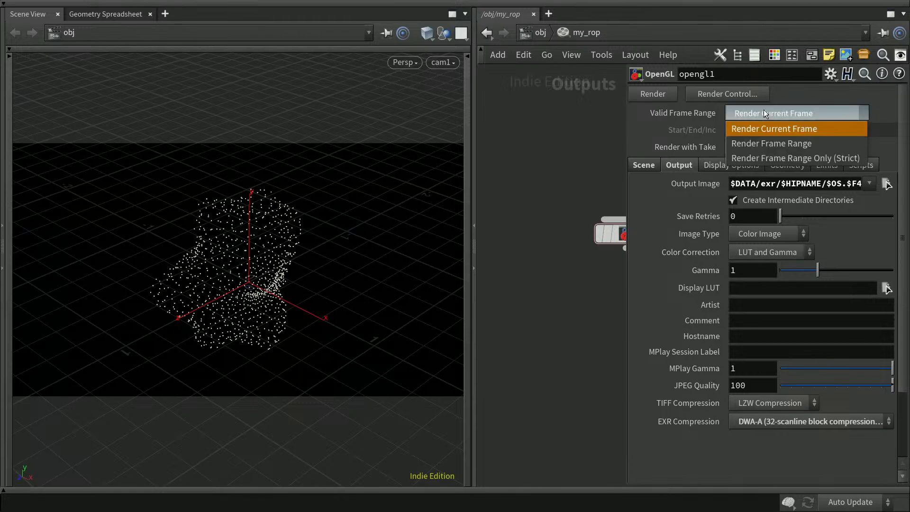
{"action": "left_click", "coordinate": [763, 140]}
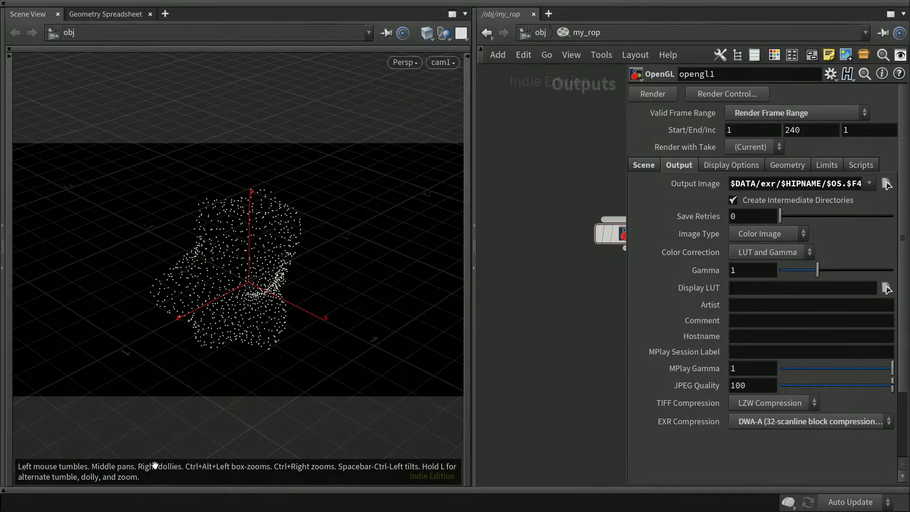
{"action": "left_click_drag", "start_coordinate": [804, 131], "coordinate": [768, 127]}
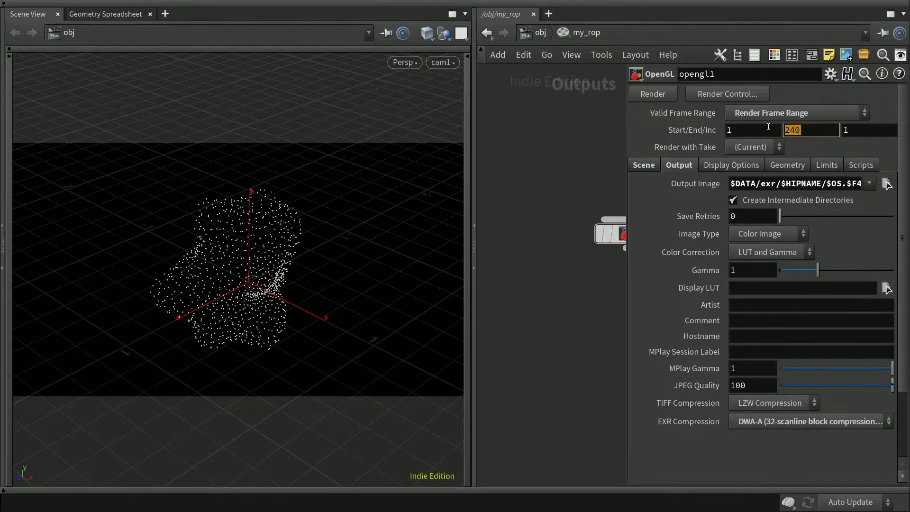
{"action": "type", "text": "48"}
{"action": "key", "text": "Return"}
{"action": "key", "text": "ctrl+s"}
- Look through the OpenGL node's Display Options, Geometry, Limits, Scripts and Scene settings, and hide its parameters
{"action": "left_click", "coordinate": [732, 165]}
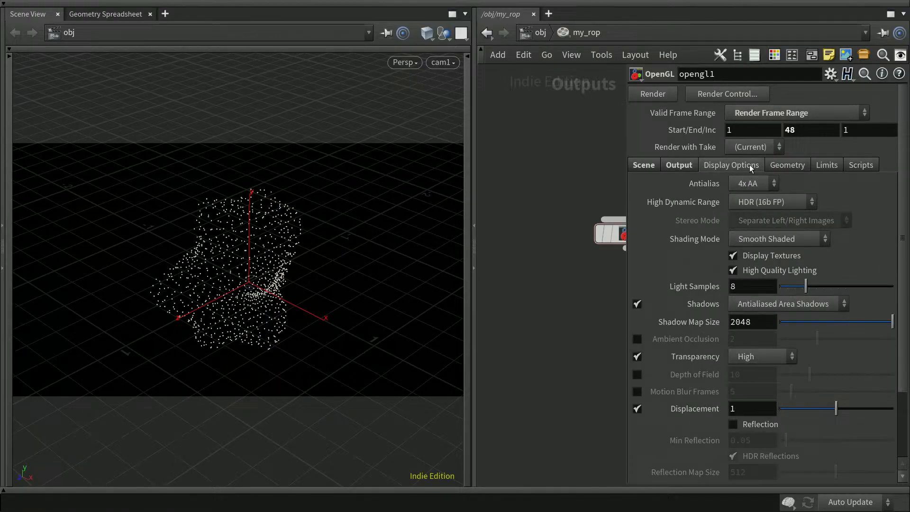
{"action": "left_click", "coordinate": [798, 165]}
{"action": "left_click", "coordinate": [832, 165]}
{"action": "left_click", "coordinate": [863, 164]}
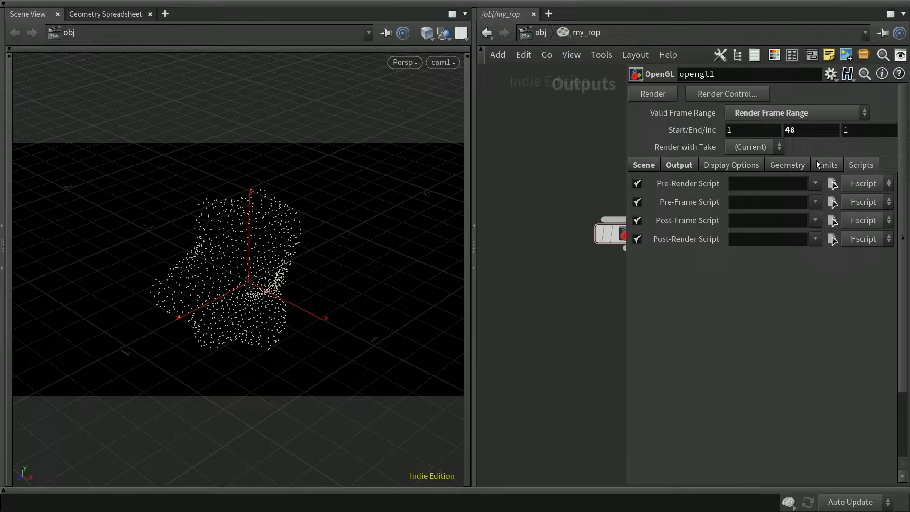
{"action": "left_click", "coordinate": [647, 164]}
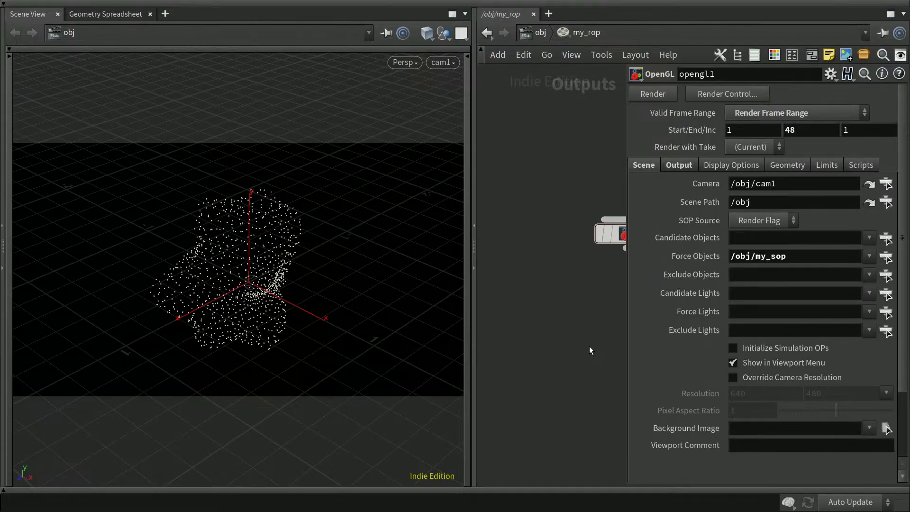
{"action": "key", "text": "p"}
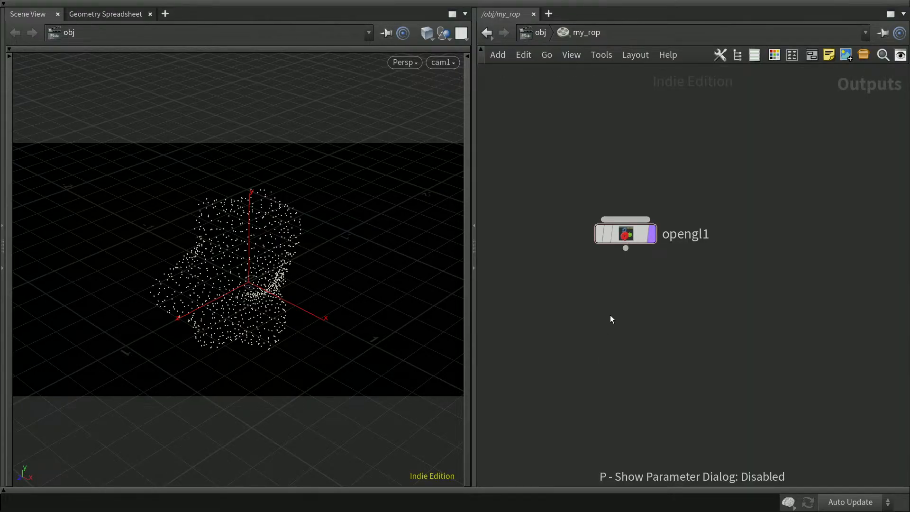
{"action": "left_click_drag", "start_coordinate": [638, 231], "coordinate": [720, 207]}
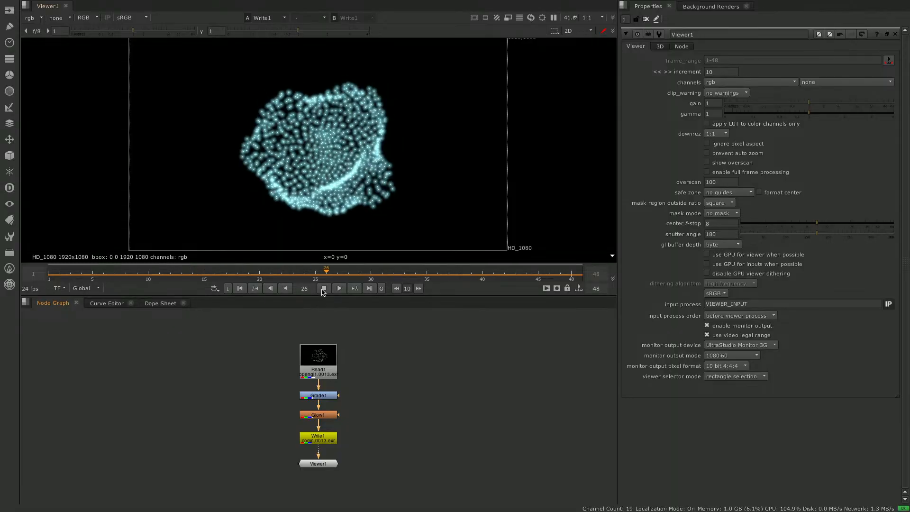
- In Nuke, show the Read1 node's properties and view the outputs of Read1, Grade1, Glow1 and Write1 in turn
{"action": "left_click", "coordinate": [329, 353]}
{"action": "double_click", "coordinate": [330, 353]}
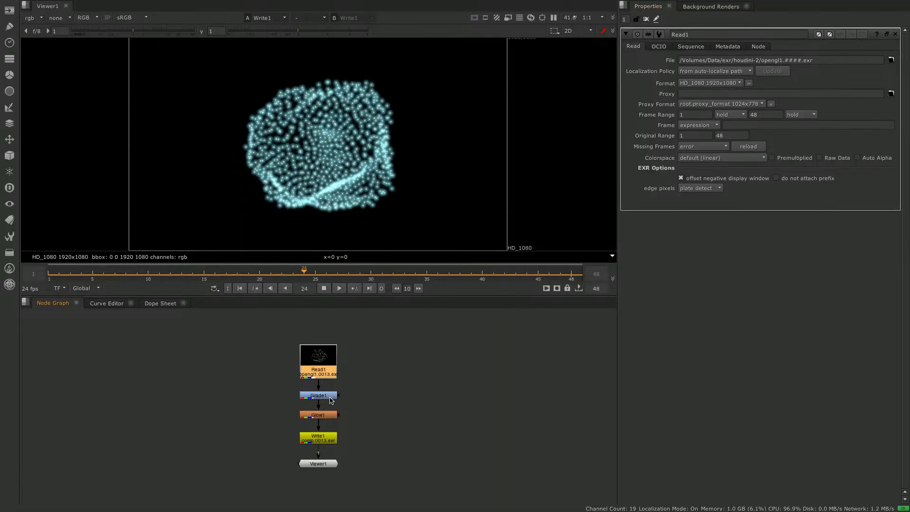
{"action": "key", "text": "1"}
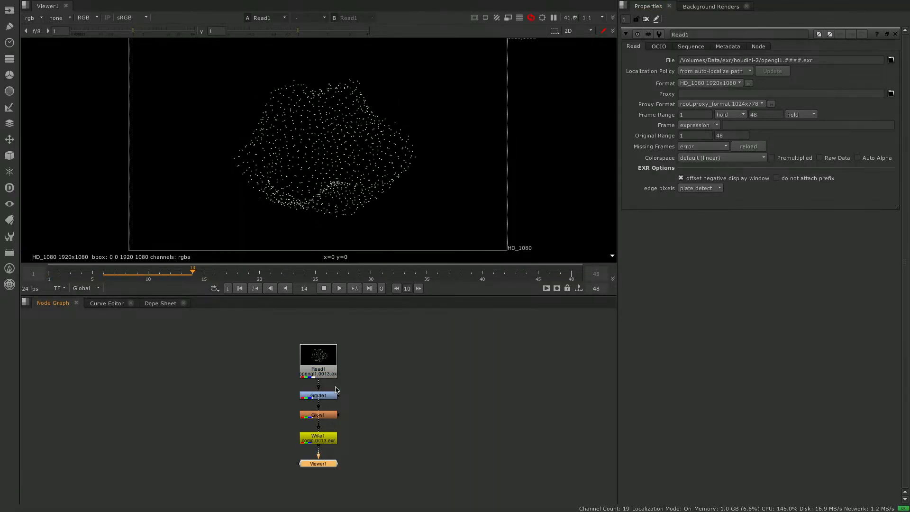
{"action": "left_click", "coordinate": [332, 395]}
{"action": "key", "text": "1"}
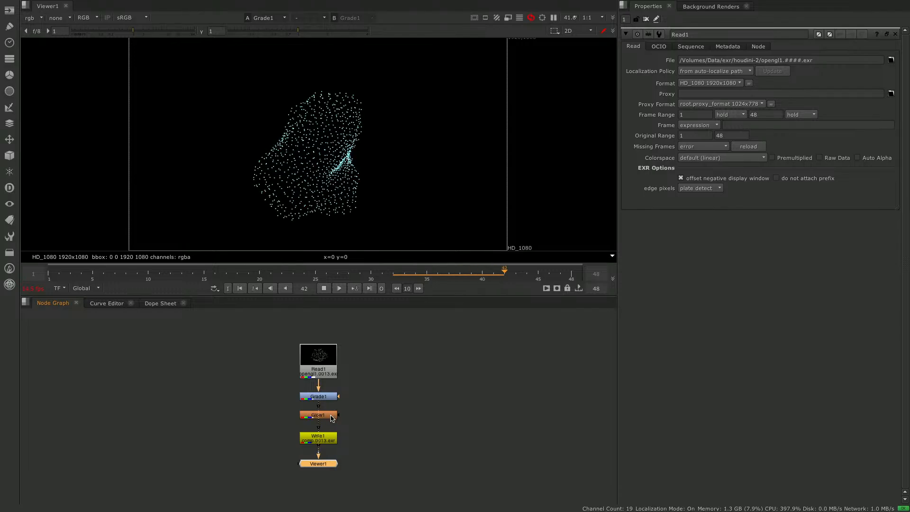
{"action": "left_click", "coordinate": [330, 415]}
{"action": "key", "text": "1"}
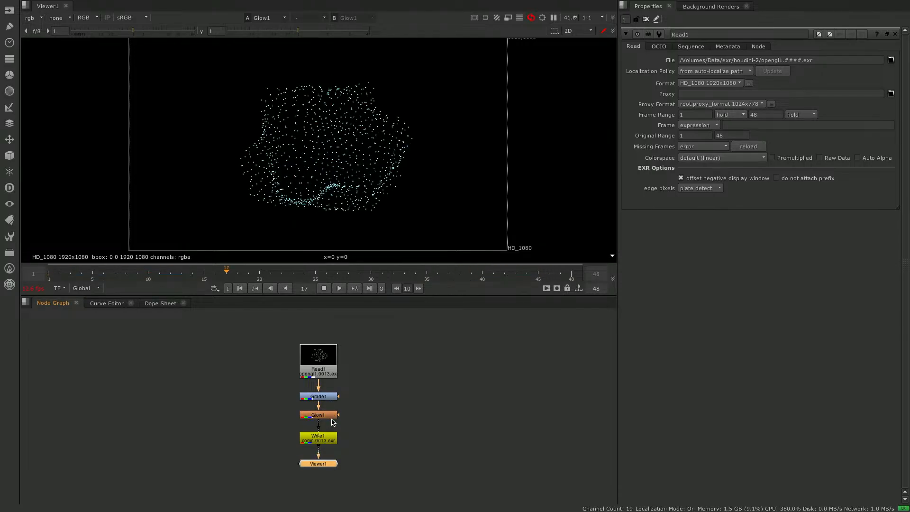
{"action": "left_click", "coordinate": [333, 440]}
{"action": "key", "text": "1"}
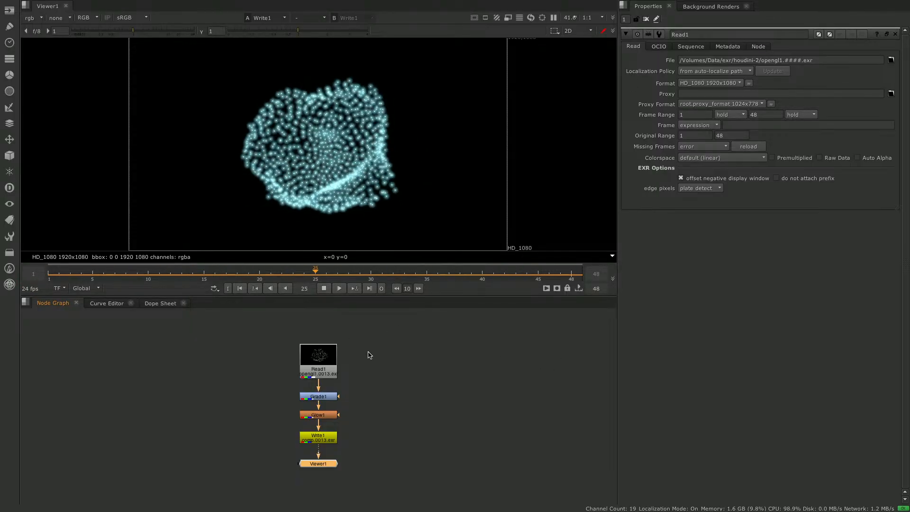
{"action": "left_click", "coordinate": [451, 374]}
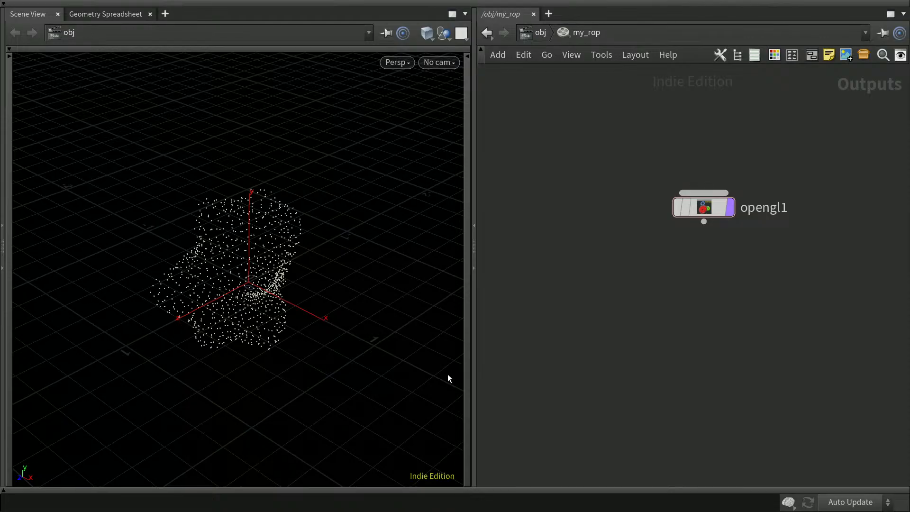
- Back in Houdini, add a Shell node below opengl1 in my_rop and wire the opengl1 output into it
{"action": "mouse_move", "coordinate": [718, 207]}
{"action": "left_mouse_down"}
{"action": "mouse_move", "coordinate": [709, 211]}
{"action": "mouse_move", "coordinate": [712, 204]}
{"action": "left_mouse_up"}
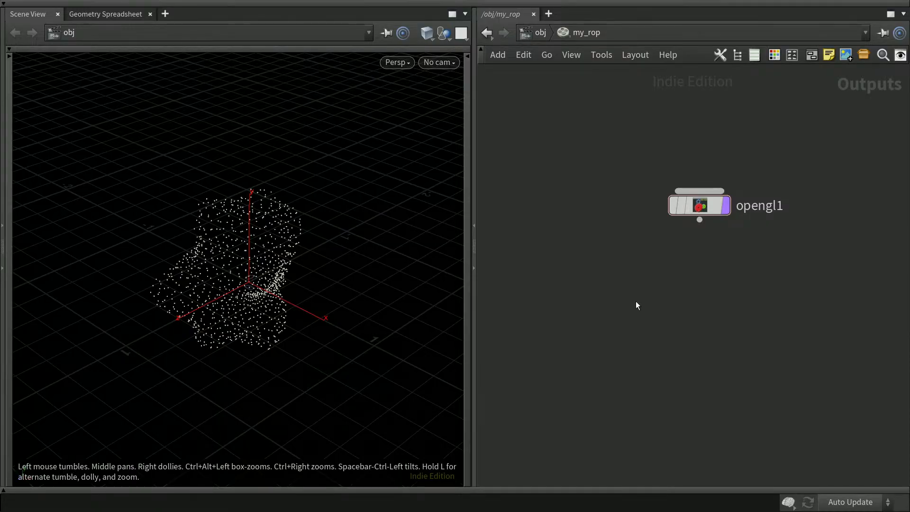
{"action": "key", "text": "Tab"}
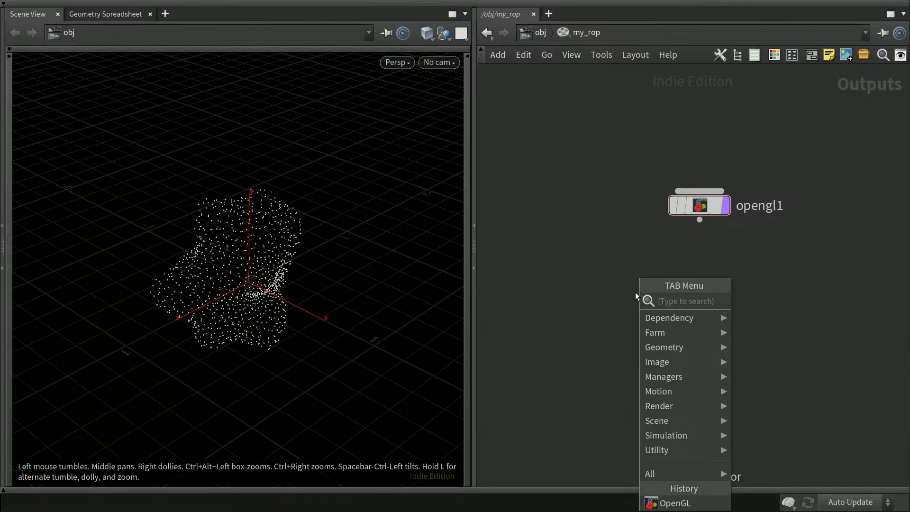
{"action": "type", "text": "shell"}
{"action": "key", "text": "Return"}
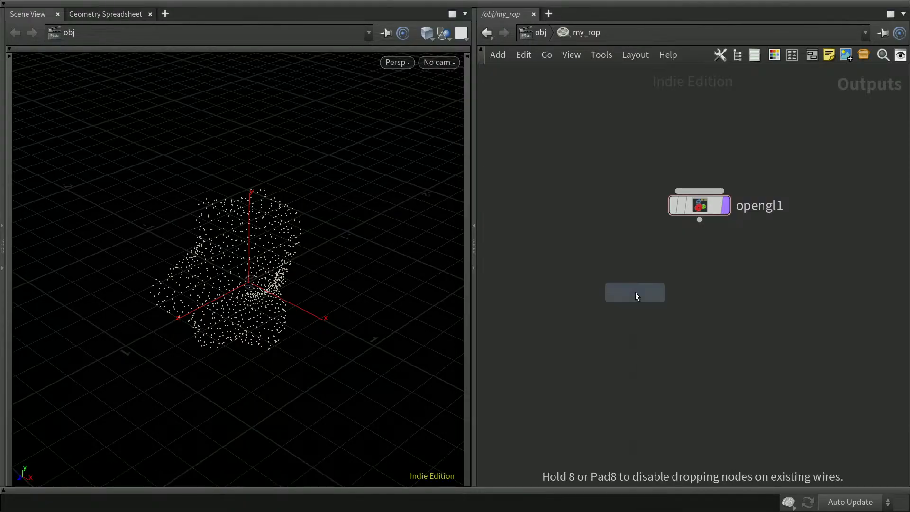
{"action": "left_click", "coordinate": [696, 288]}
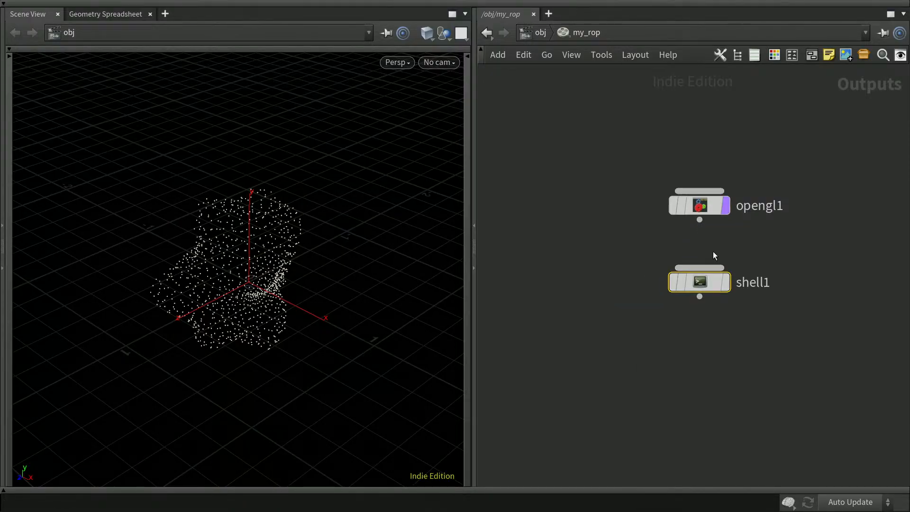
{"action": "left_click_drag", "start_coordinate": [700, 223], "coordinate": [700, 275]}
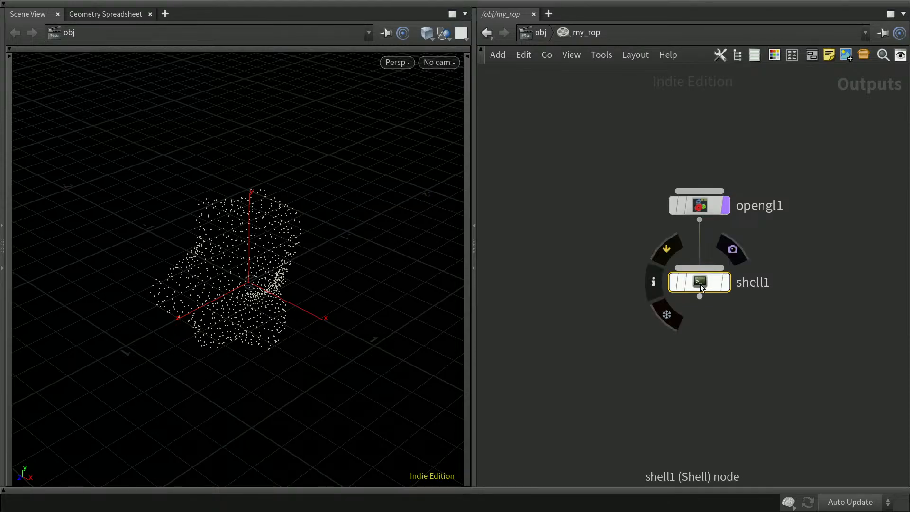
- Align opengl1 above the Shell node and show the Shell node's parameters
{"action": "mouse_move", "coordinate": [713, 203]}
{"action": "left_mouse_down"}
{"action": "mouse_move", "coordinate": [714, 192]}
{"action": "mouse_move", "coordinate": [699, 206]}
{"action": "mouse_move", "coordinate": [716, 207]}
{"action": "left_mouse_up"}
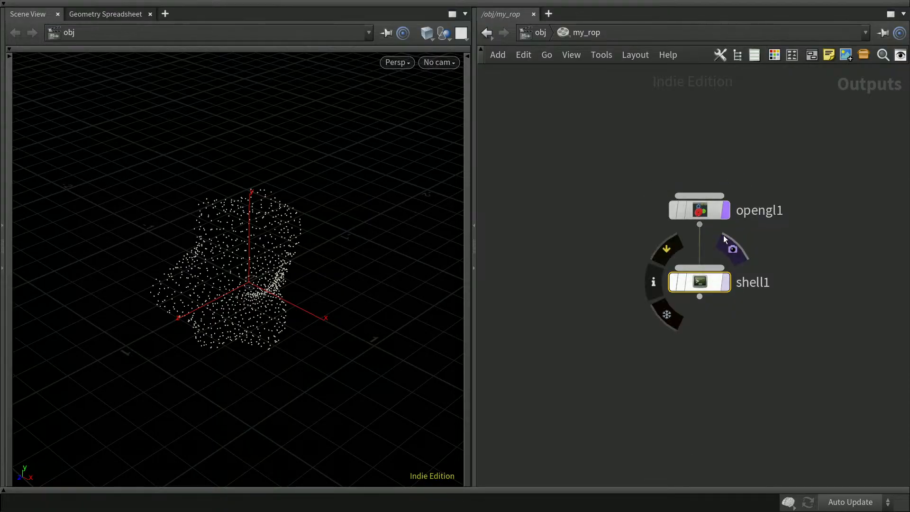
{"action": "mouse_move", "coordinate": [716, 285]}
{"action": "left_mouse_down"}
{"action": "mouse_move", "coordinate": [712, 299]}
{"action": "mouse_move", "coordinate": [711, 282]}
{"action": "left_mouse_up"}
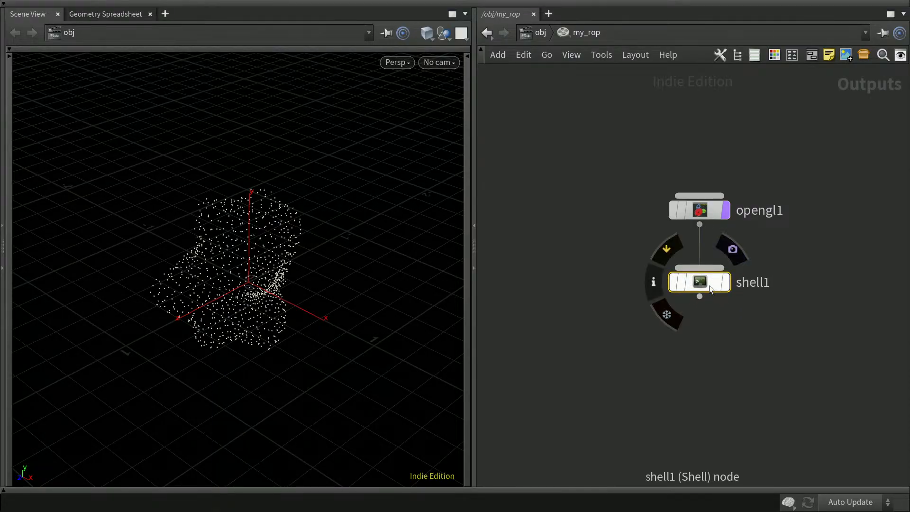
{"action": "key", "text": "p"}
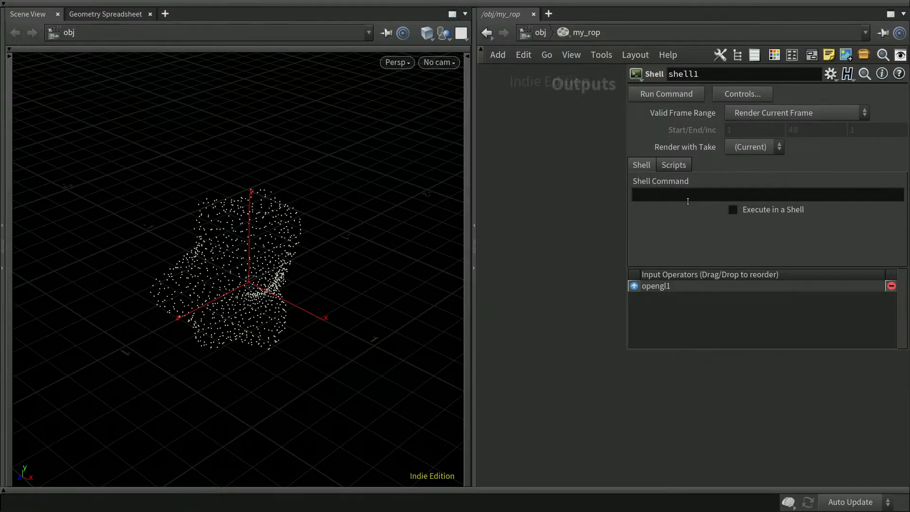
- Set shell1's Shell Command to "$NUKE -x $HIP/houdini-2.nk" and hide the node's parameters
{"action": "left_click", "coordinate": [668, 196]}
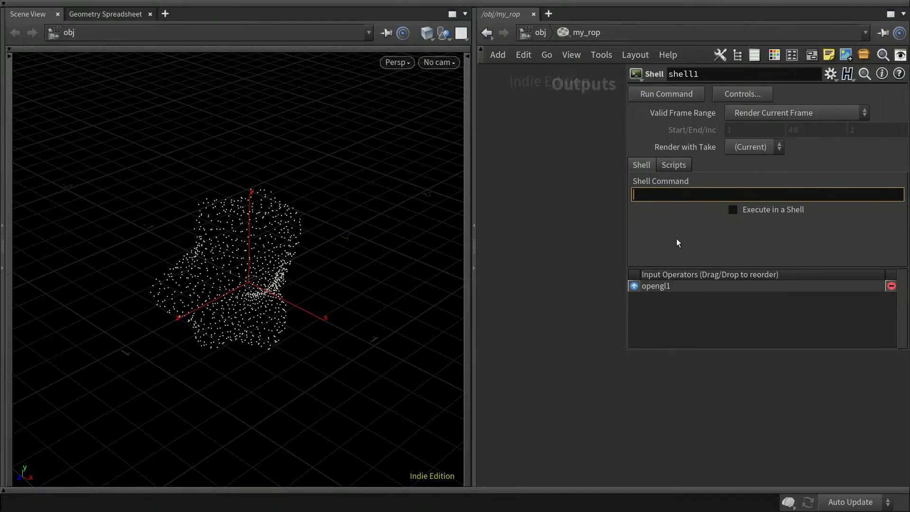
{"action": "type", "text": "$NUKE"}
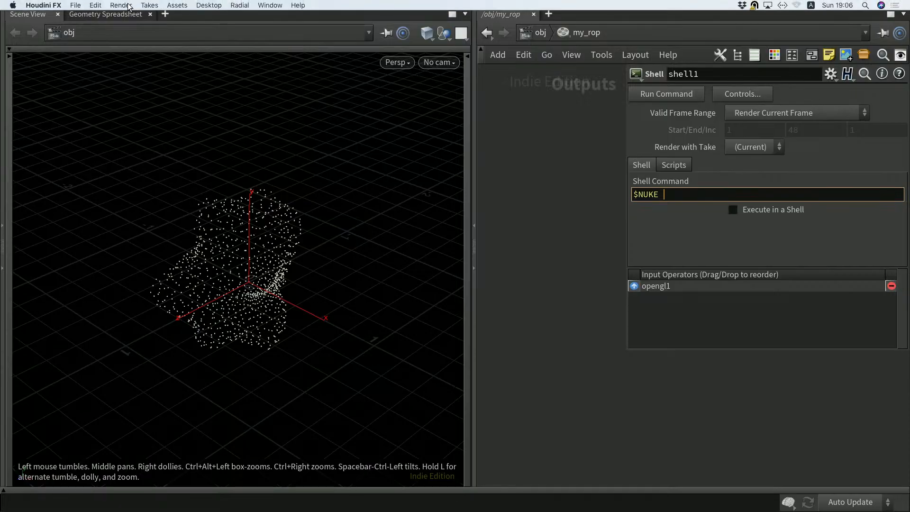
{"action": "left_click", "coordinate": [96, 6]}
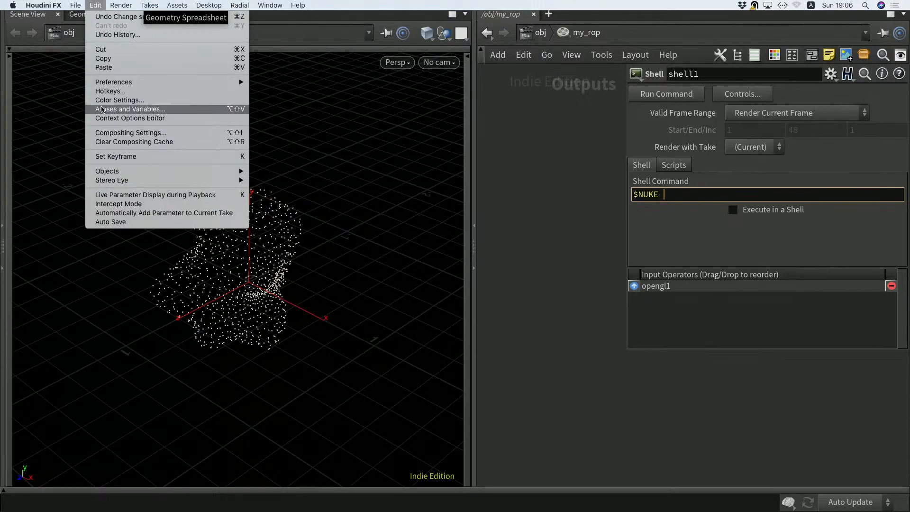
{"action": "left_click", "coordinate": [548, 316]}
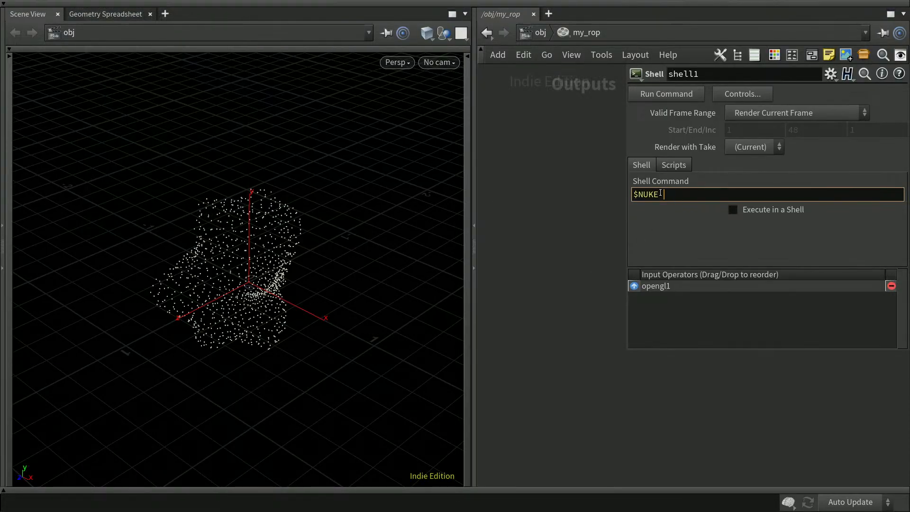
{"action": "mouse_move", "coordinate": [660, 194]}
{"action": "left_mouse_down"}
{"action": "mouse_move", "coordinate": [634, 191]}
{"action": "mouse_move", "coordinate": [668, 193]}
{"action": "left_mouse_up"}
{"action": "left_click", "coordinate": [674, 194]}
{"action": "type", "text": "-x"}
{"action": "type", "text": "$HIP"}
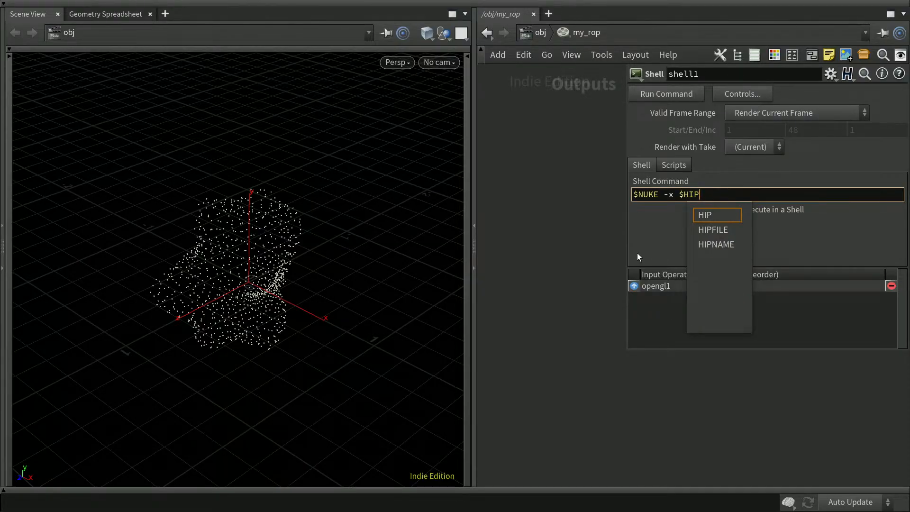
{"action": "type", "text": "/"}
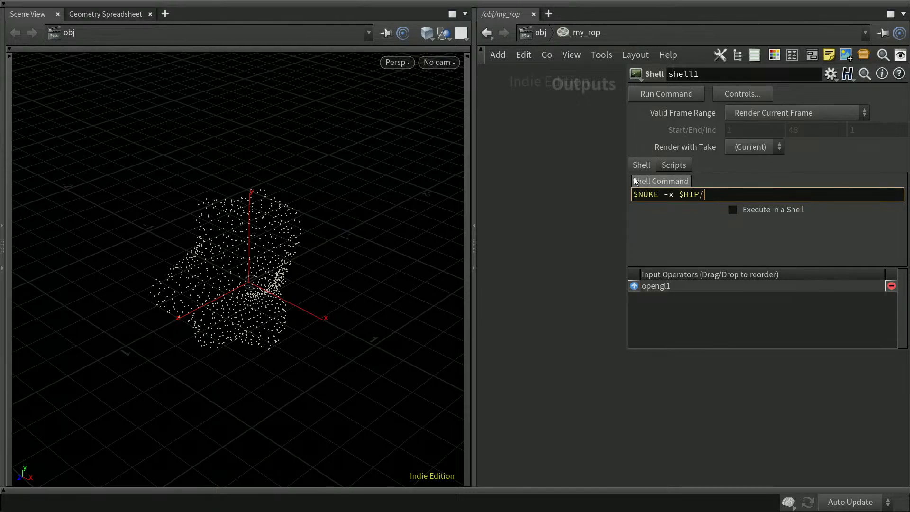
{"action": "type", "text": "houdini"}
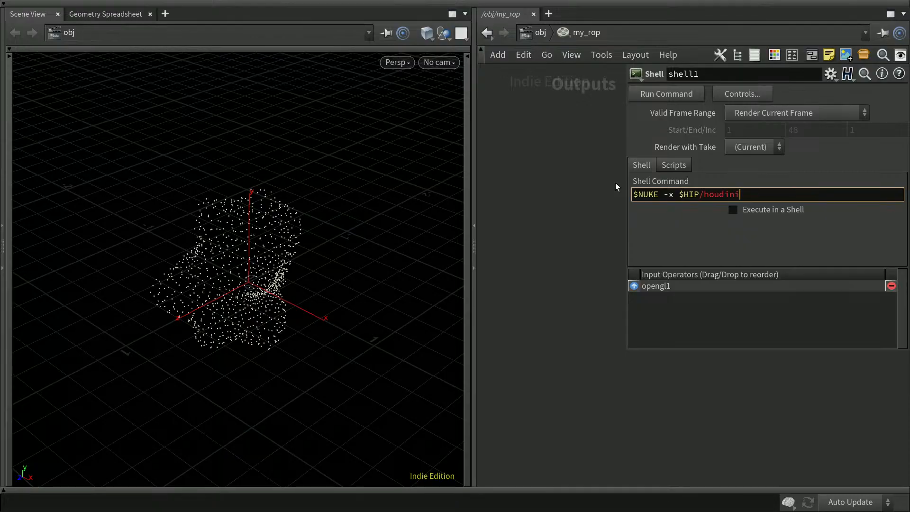
{"action": "type", "text": "-2.nk"}
{"action": "key", "text": "Return"}
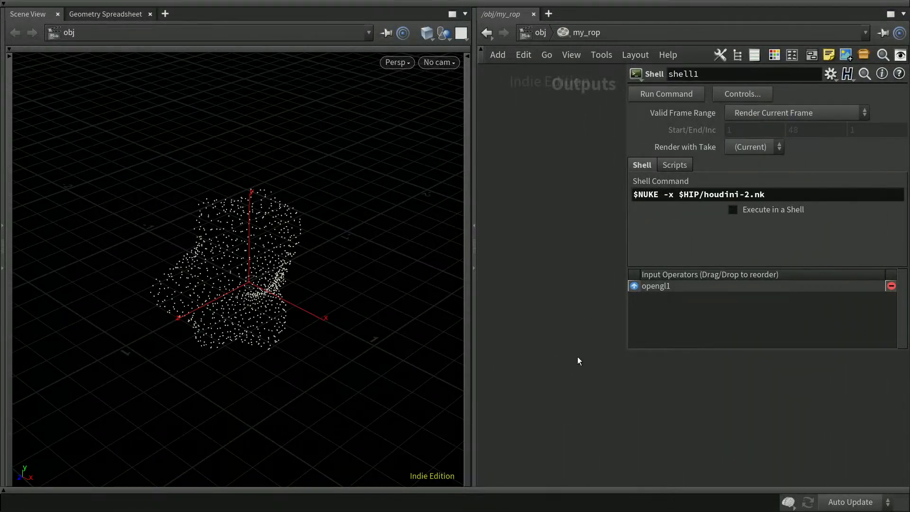
{"action": "key", "text": "p"}
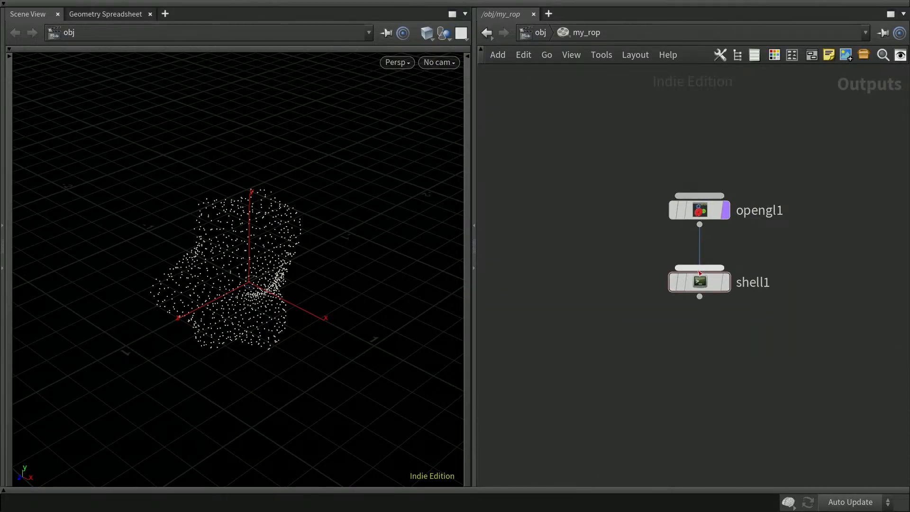
- Show shell1's parameters again and look at the Valid Frame Range options without changing the choice
{"action": "left_click", "coordinate": [716, 283]}
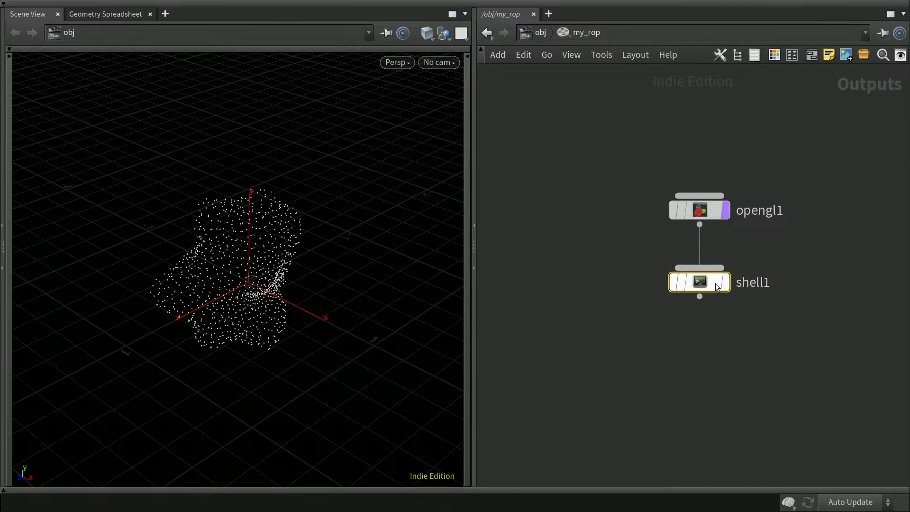
{"action": "key", "text": "p"}
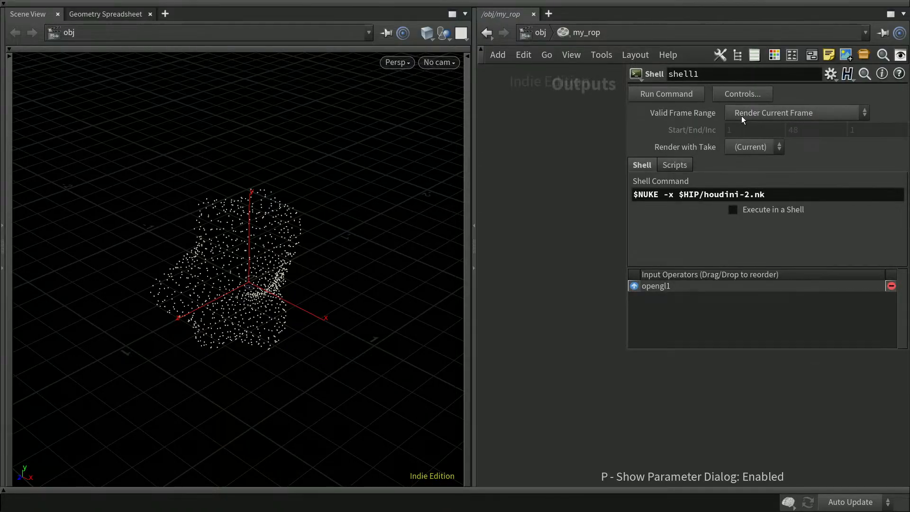
{"action": "left_click", "coordinate": [771, 111]}
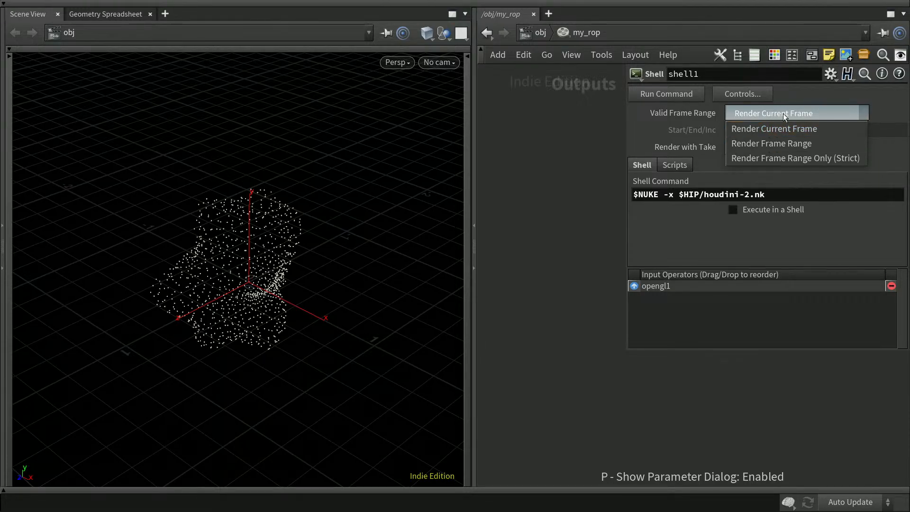
{"action": "left_click", "coordinate": [802, 90]}
- Try inserting the frame argument -F $N between -x and $HIP/houdini-2.nk in the Shell Command
{"action": "left_click", "coordinate": [678, 194]}
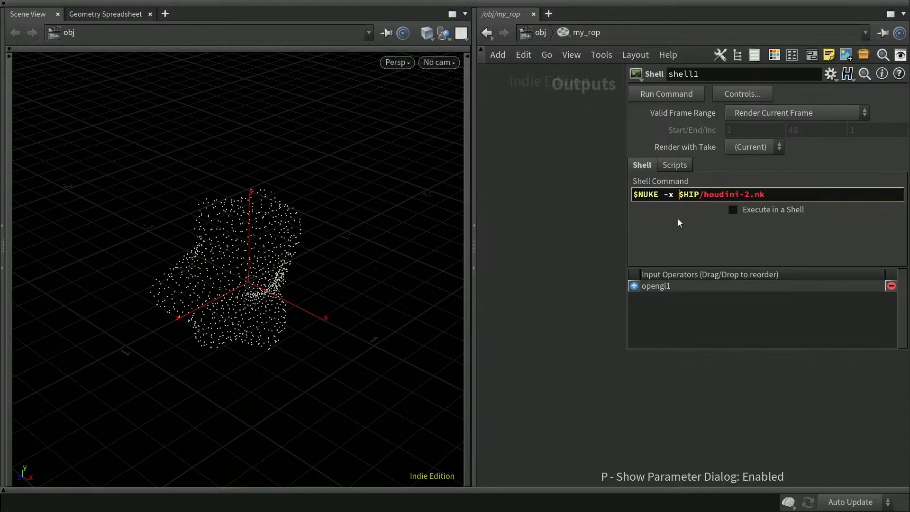
{"action": "type", "text": "$N"}
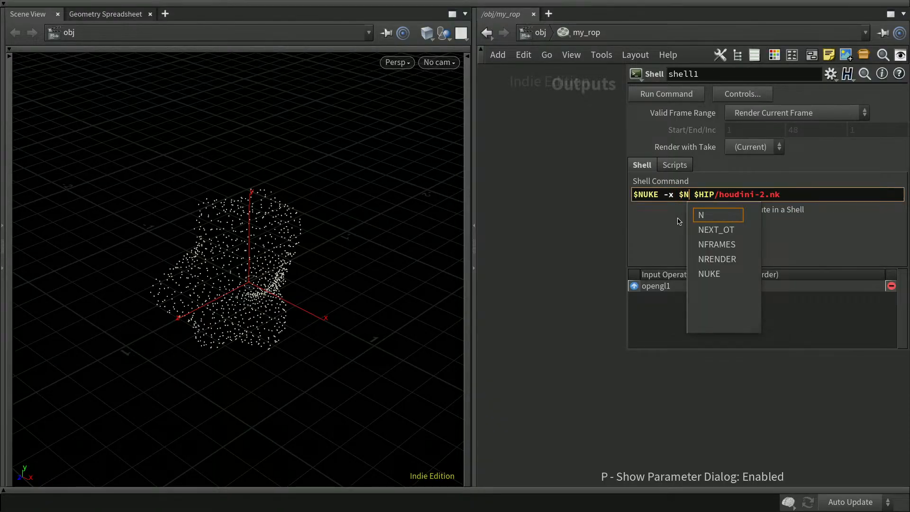
{"action": "key", "text": "Left"}
{"action": "key", "text": "Left"}
{"action": "key", "text": "Left"}
{"action": "type", "text": "-F"}
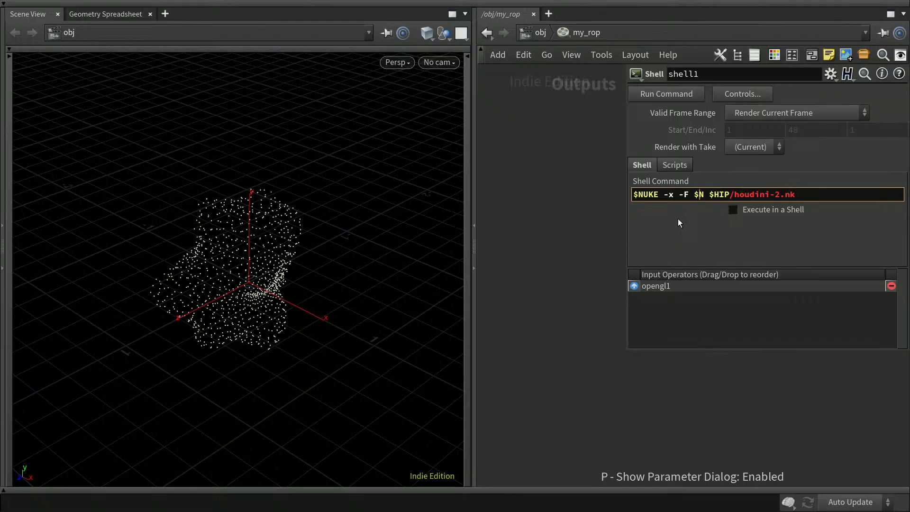
- Remove the -F $N argument so the Shell Command is "$NUKE -x $HIP/houdini-2.nk" again
{"action": "key", "text": "BackSpace"}
{"action": "key", "text": "BackSpace"}
{"action": "key", "text": "BackSpace"}
{"action": "key", "text": "BackSpace"}
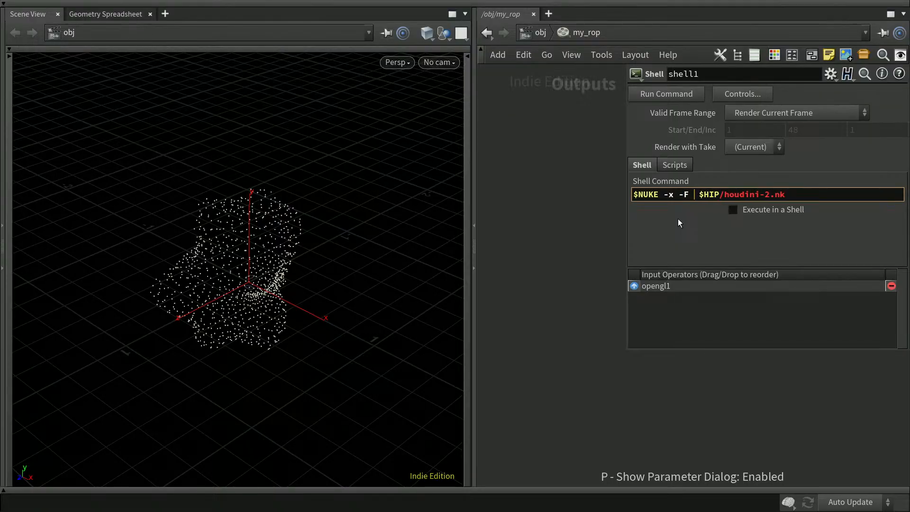
{"action": "key", "text": "BackSpace"}
{"action": "key", "text": "BackSpace"}
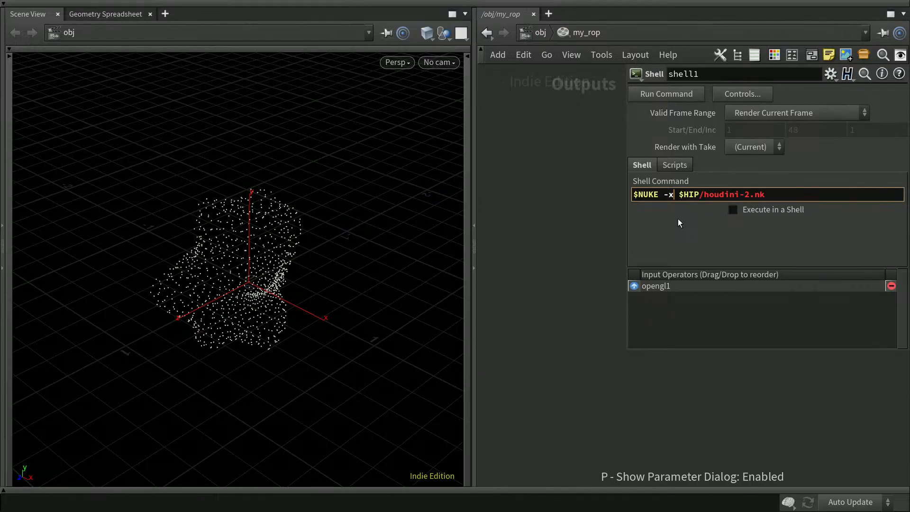
{"action": "key", "text": "Return"}
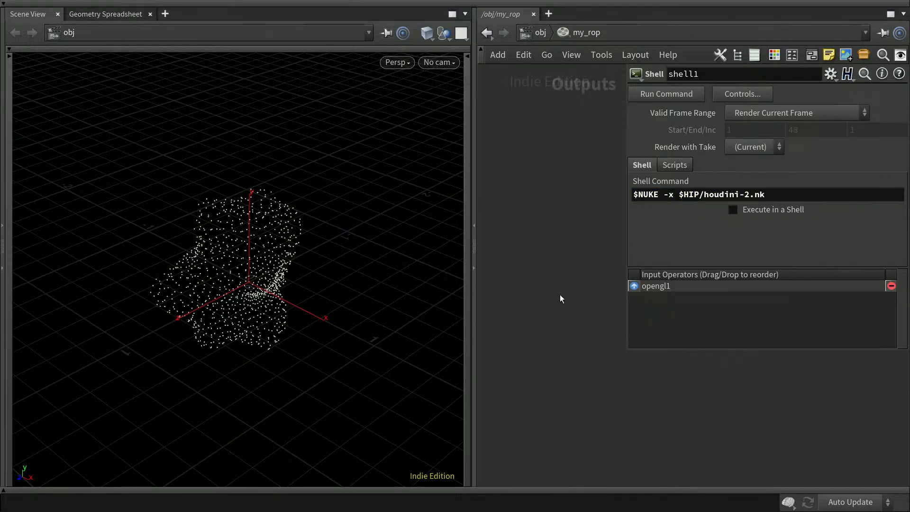
- Hide shell1's parameters and save the scene
{"action": "key", "text": "p"}
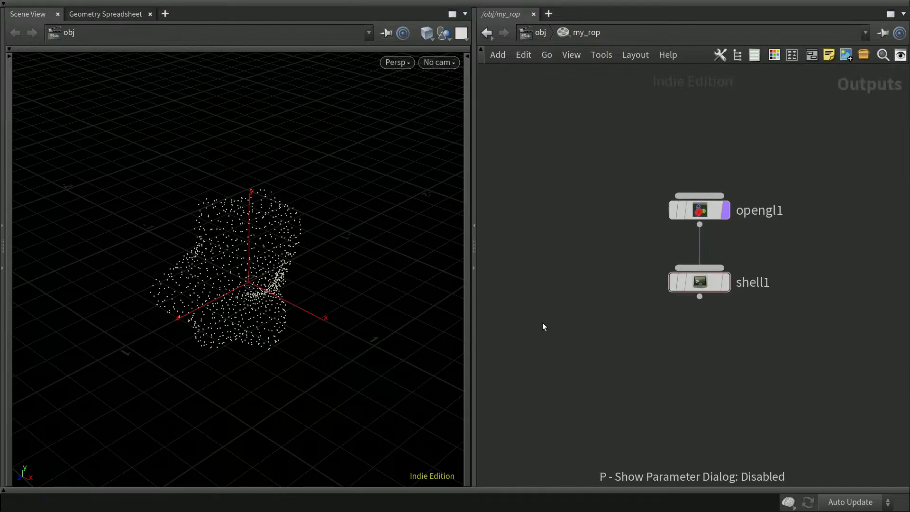
{"action": "key", "text": "ctrl+s"}
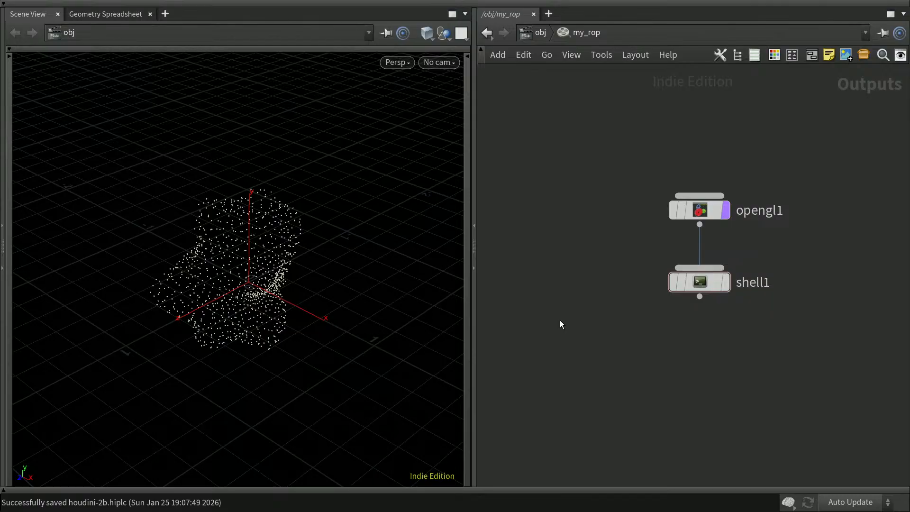
- Go up to the obj level, render the my_rop network, and switch to Nuke once the render finishes
{"action": "key", "text": "u"}
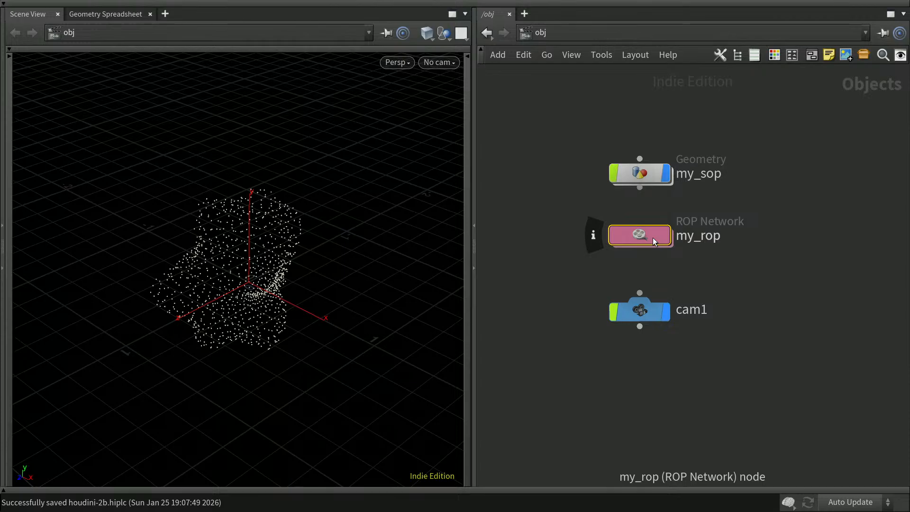
{"action": "key", "text": "p"}
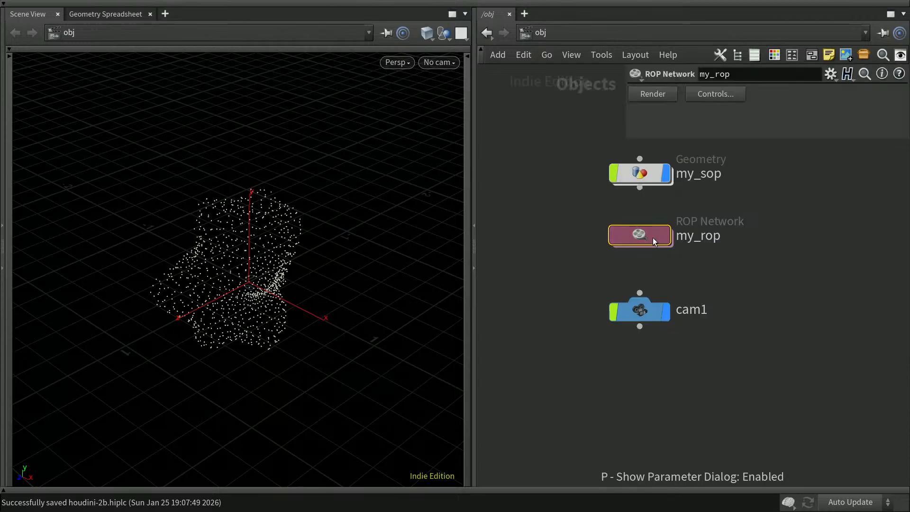
{"action": "left_click", "coordinate": [662, 94]}
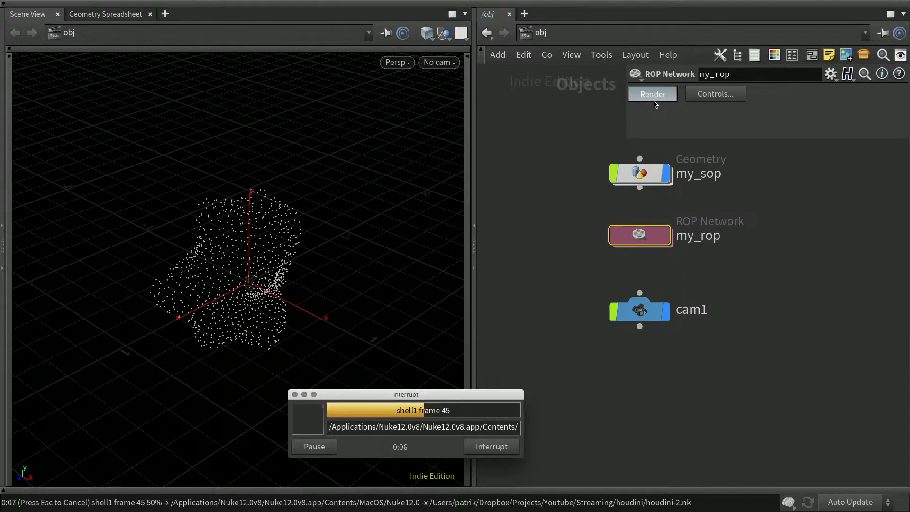
{"action": "left_click_drag", "start_coordinate": [501, 391], "coordinate": [530, 196]}
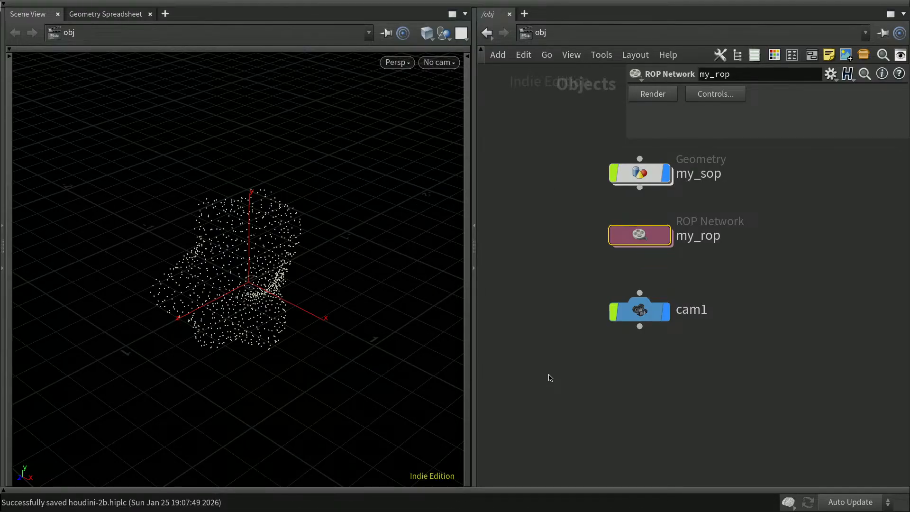
{"action": "key", "text": "ctrl+Right"}
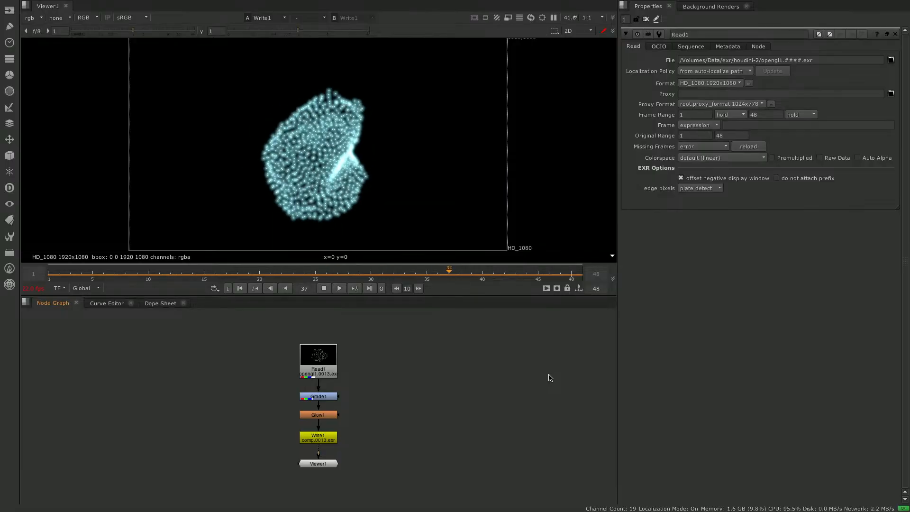